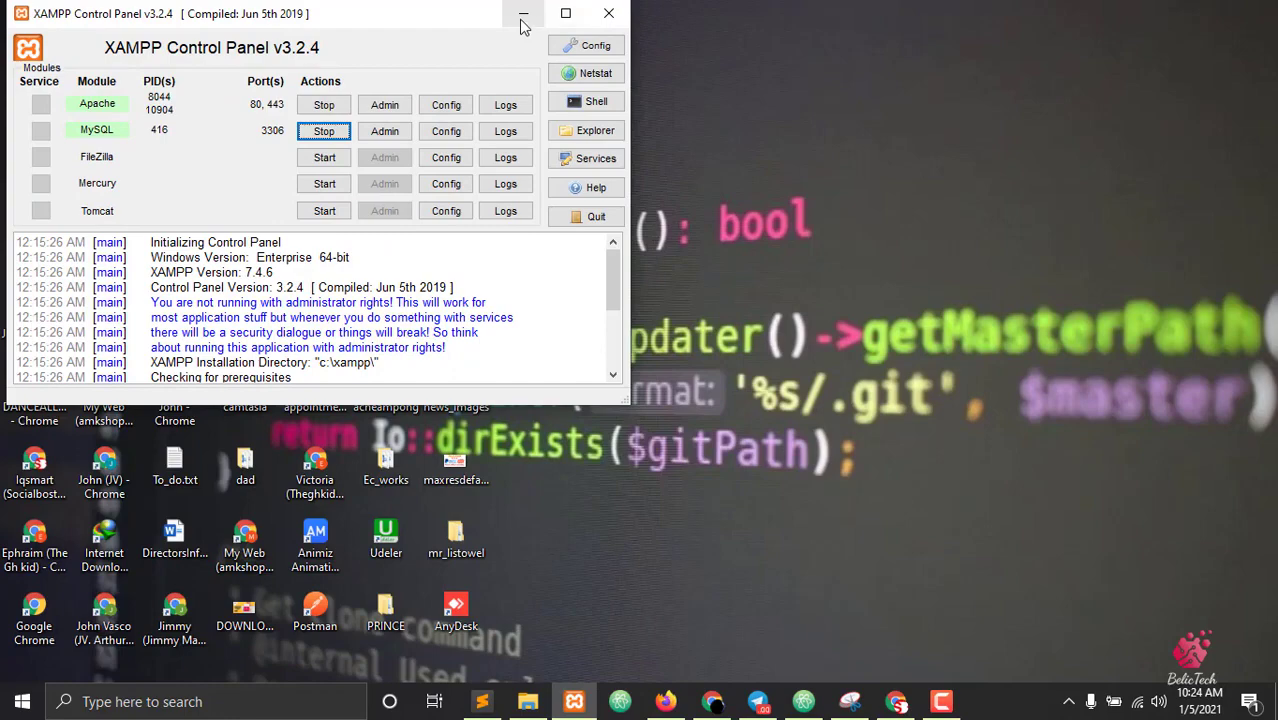
Step: Switch to Chrome and load localhost/phpmyadmin in a new browser tab
click(713, 702)
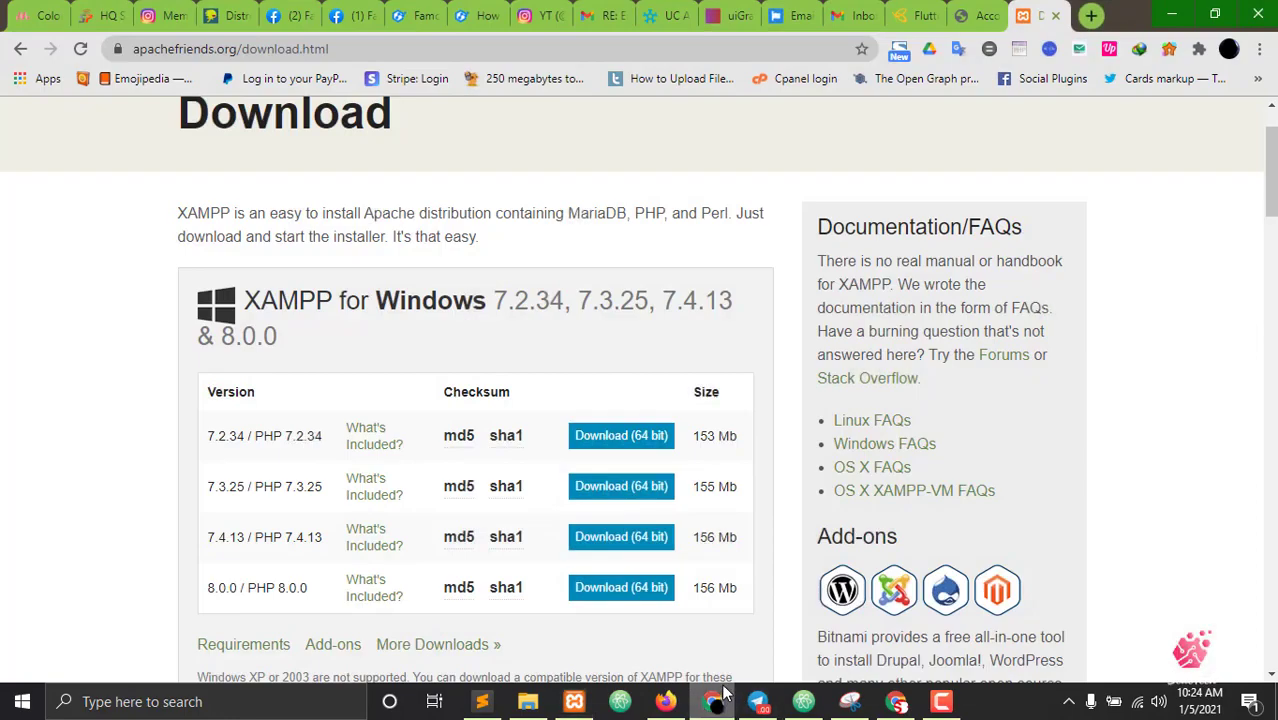
click(1091, 16)
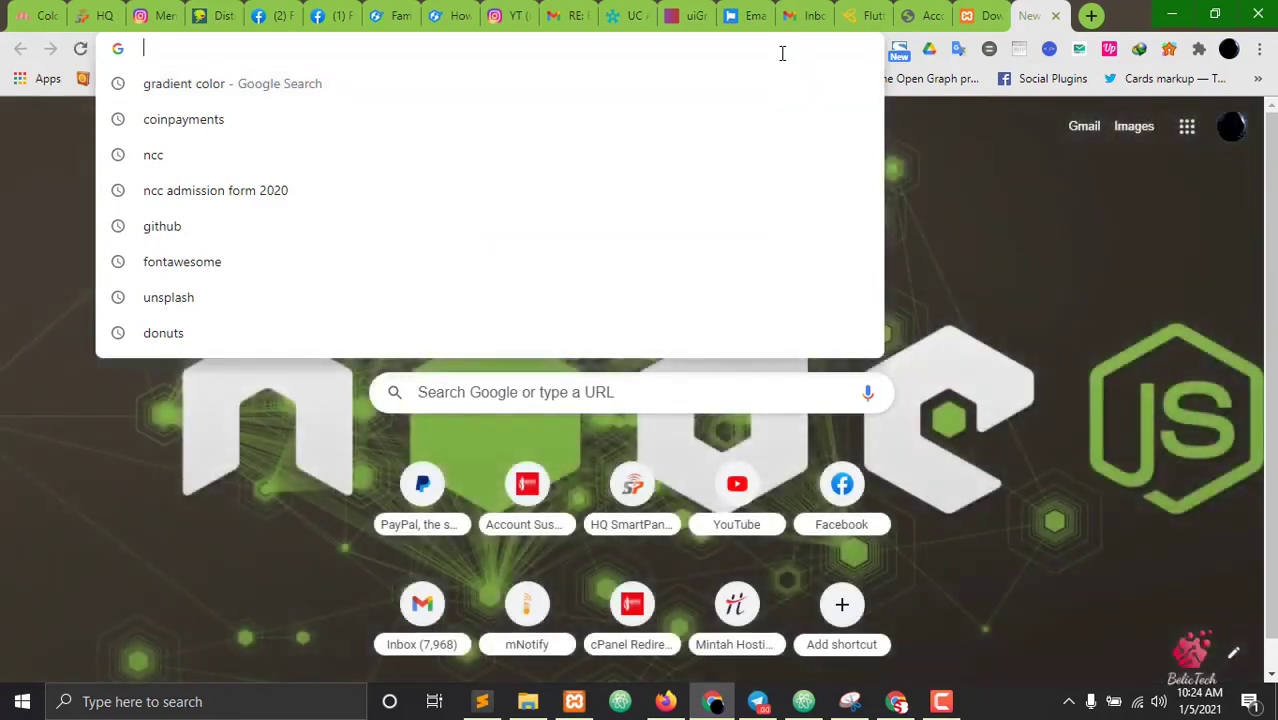
text(loc)
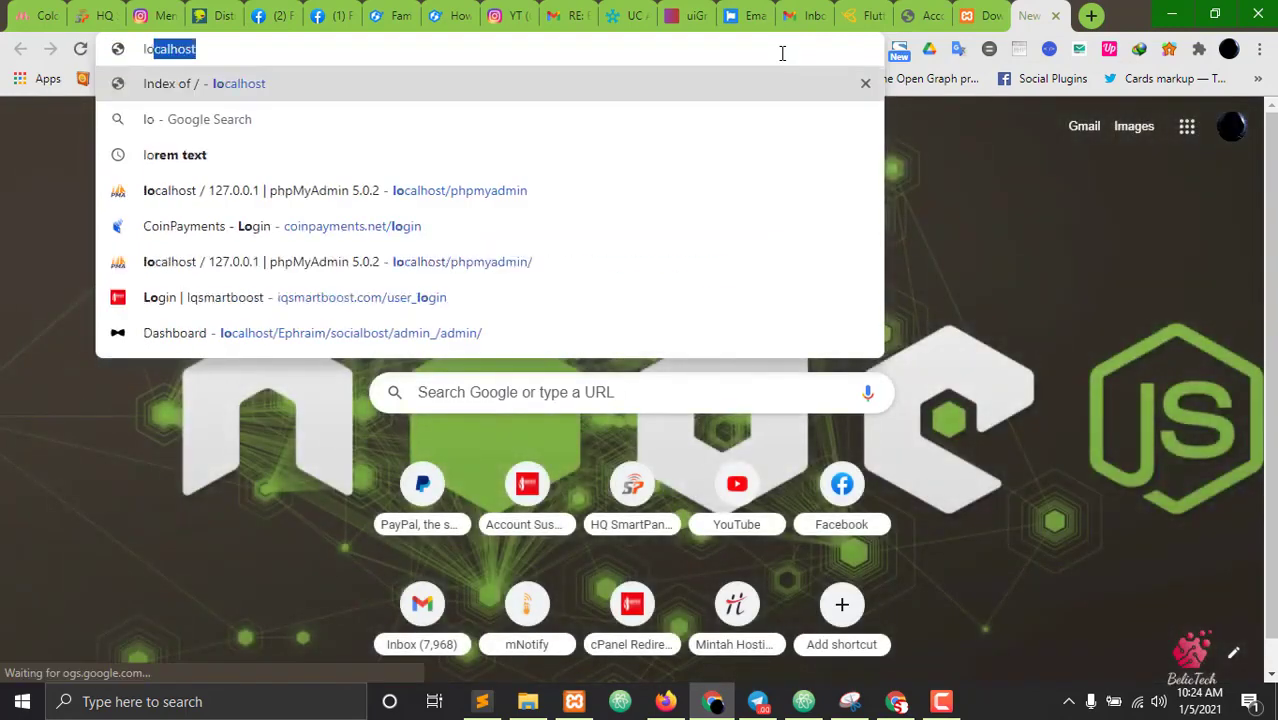
text(alh)
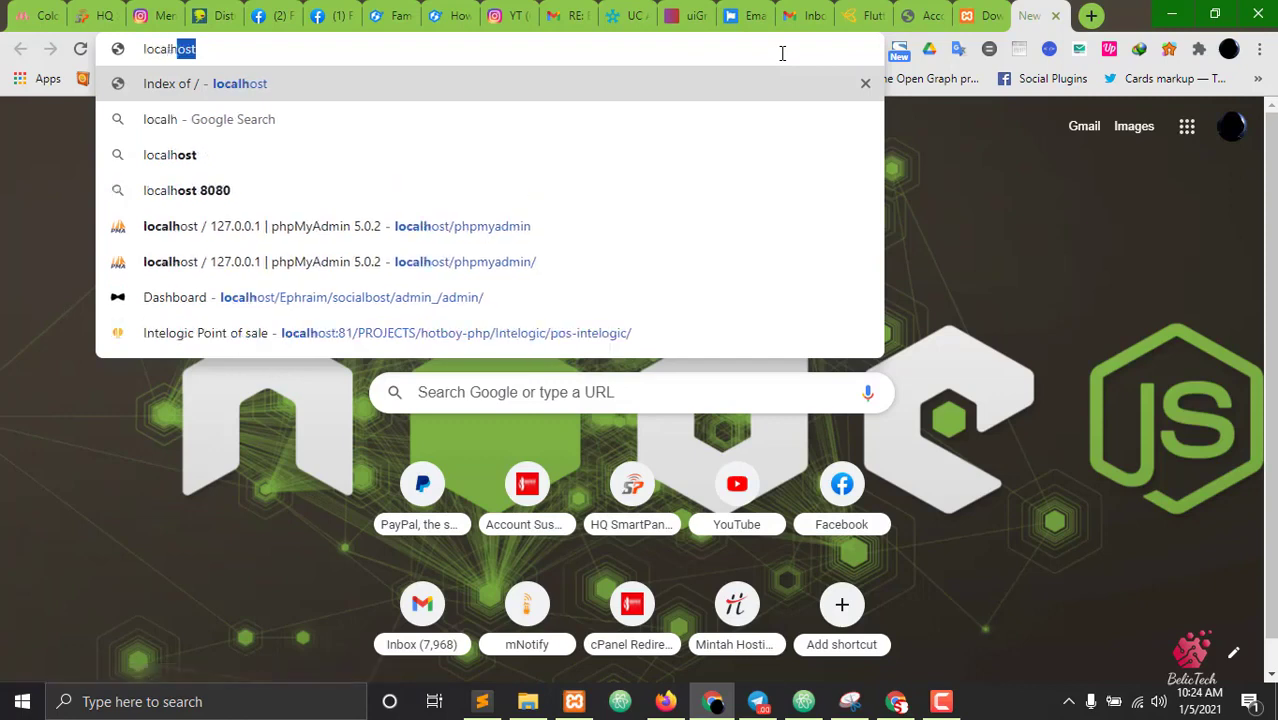
text(ost/)
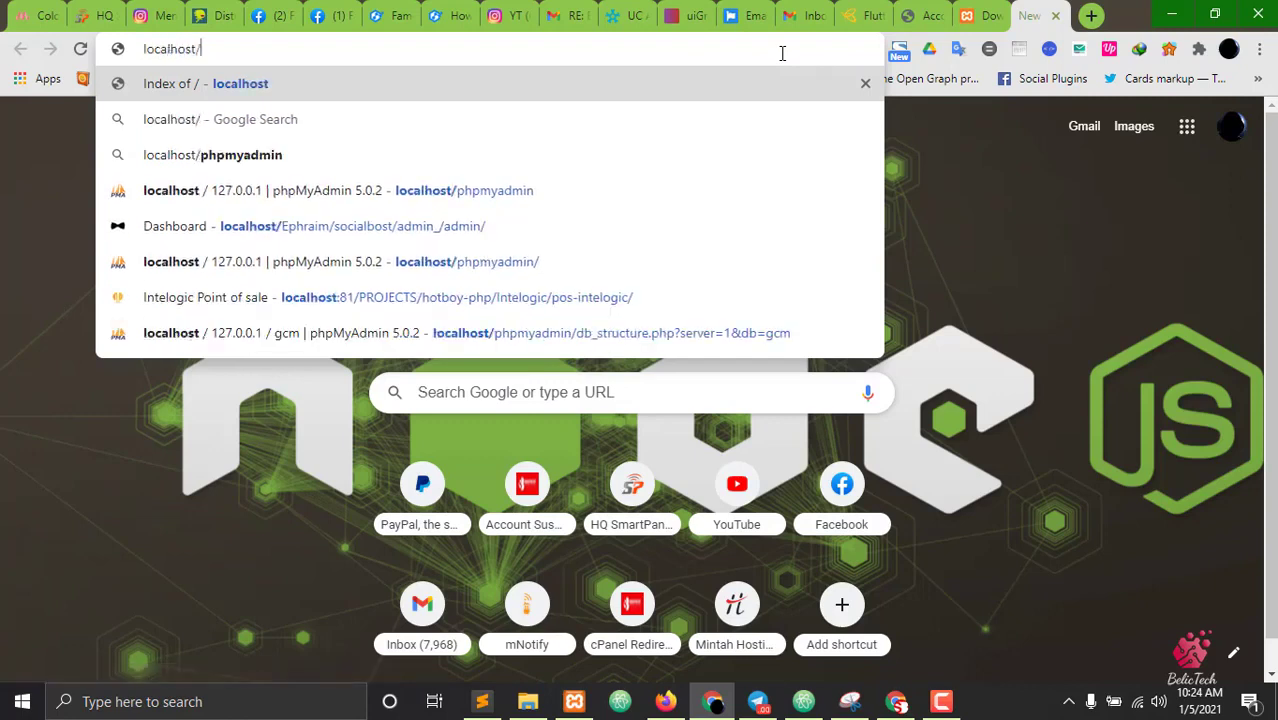
text(phpmyadmin)
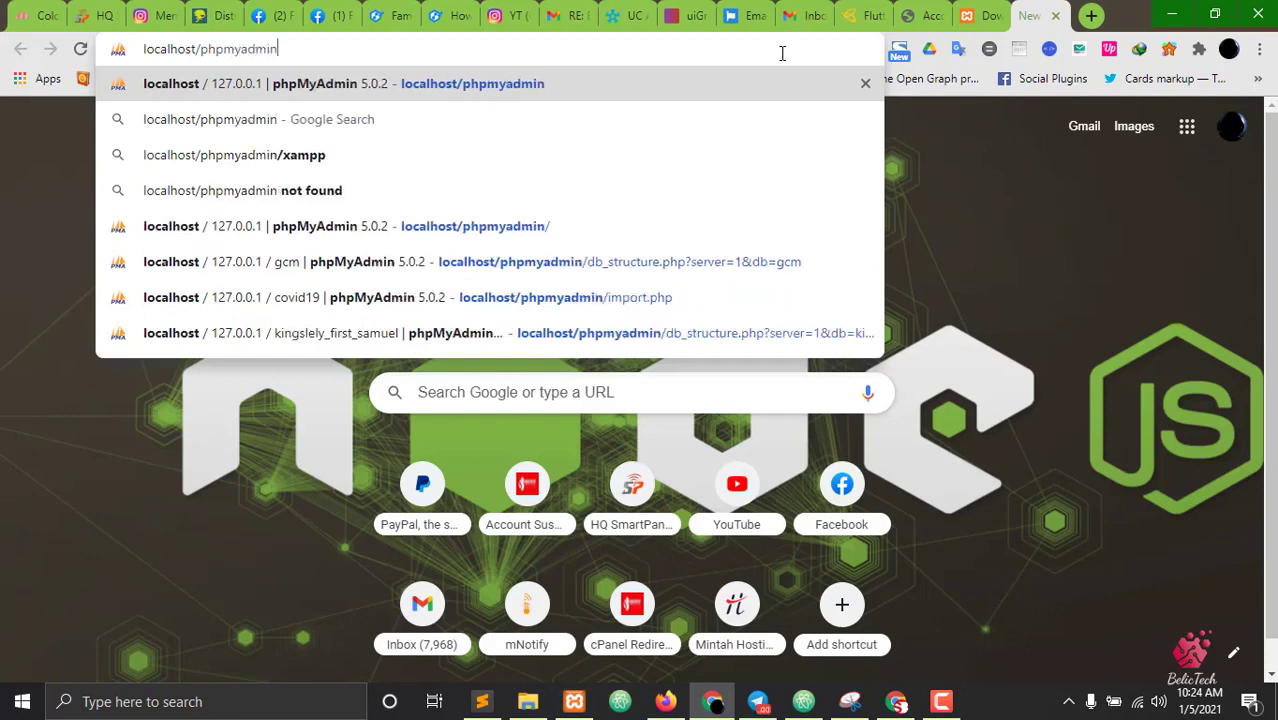
key(Return)
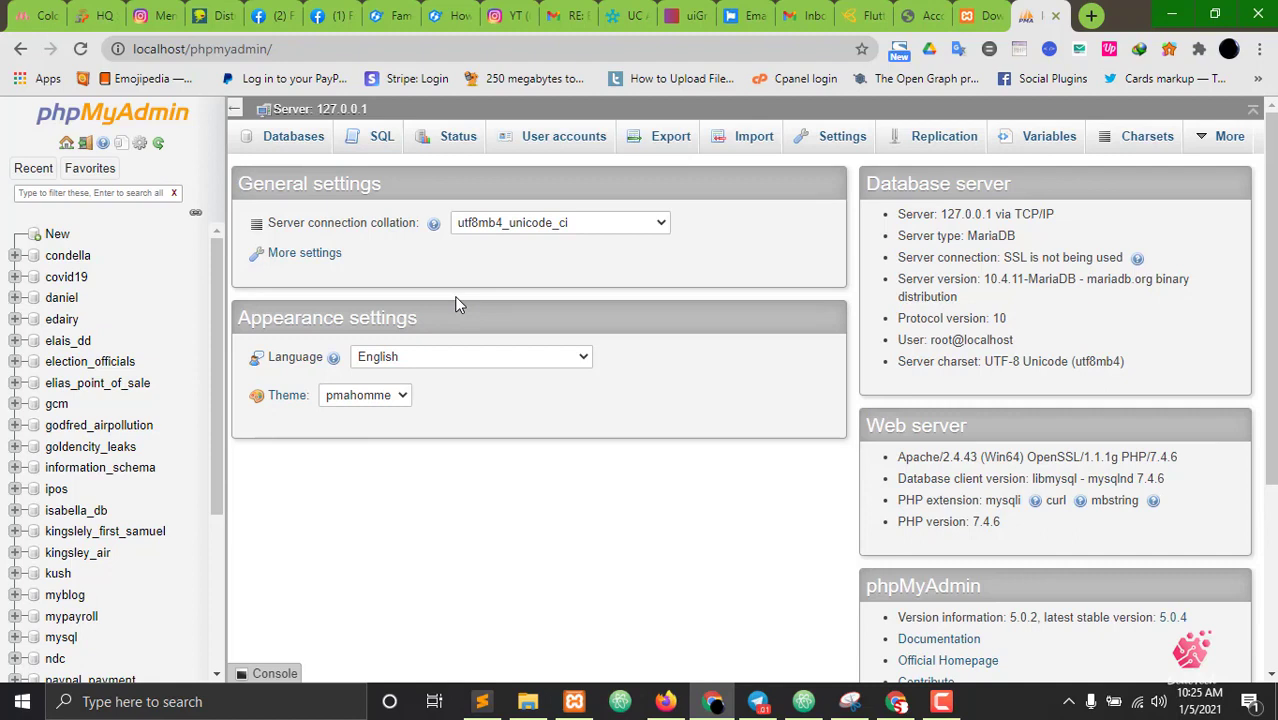
Step: Open and enlarge the phpMyAdmin query console, try the text fdfd in it, clear the entry and shrink the console
click(288, 675)
drag(371, 570, 394, 352)
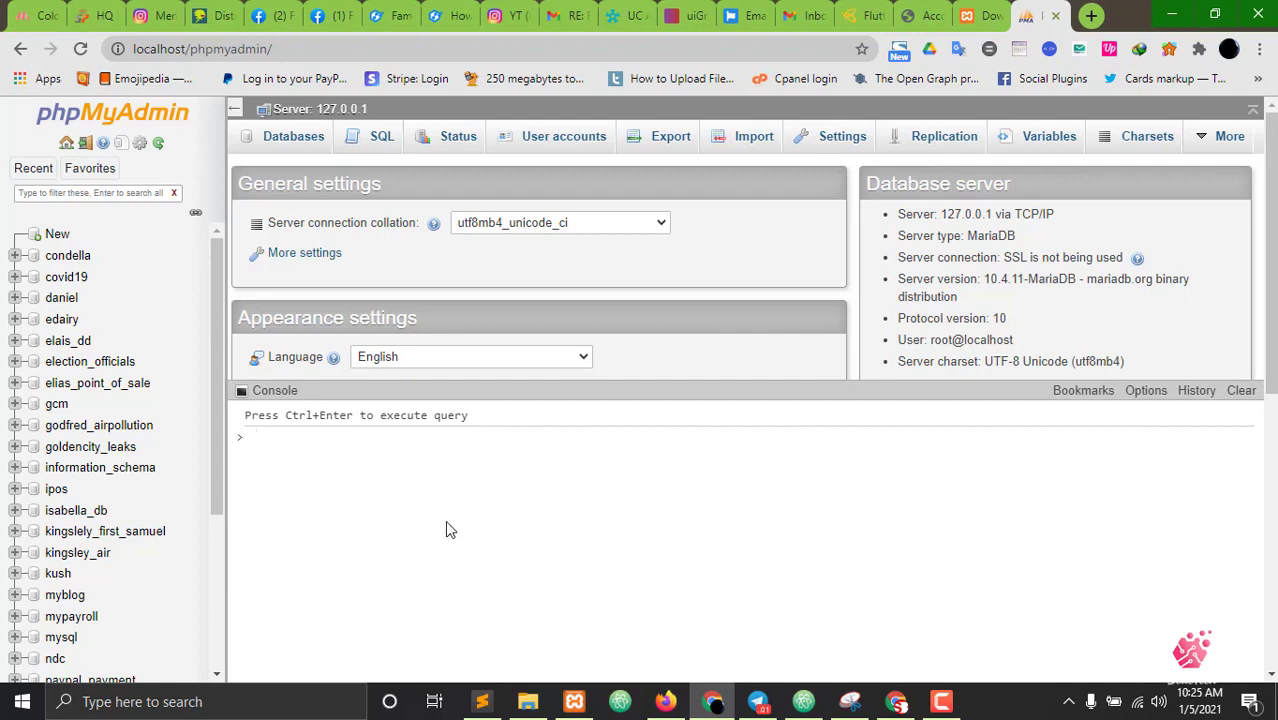
text(fdfd)
key(ctrl+Return)
key(BackSpace)
drag(655, 391, 607, 619)
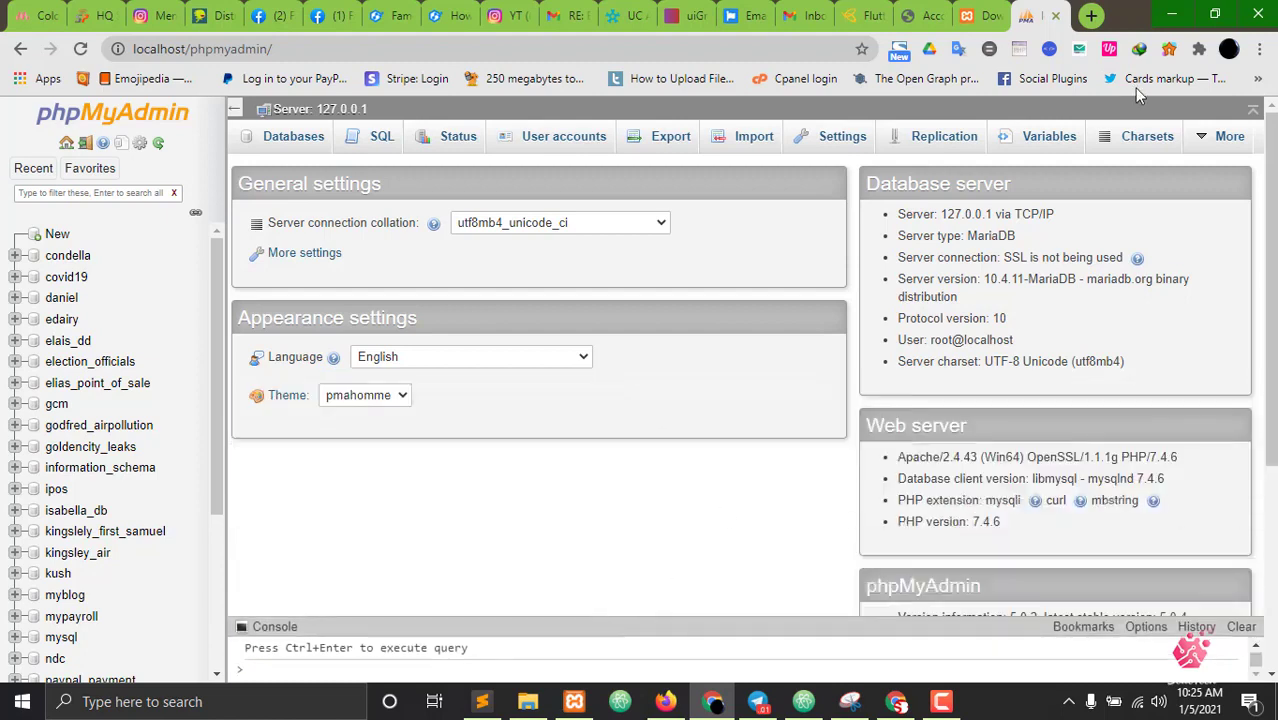
Step: Switch to File Explorer, enlarge its window and open the xampp folder on Local Disk (C:)
click(1171, 14)
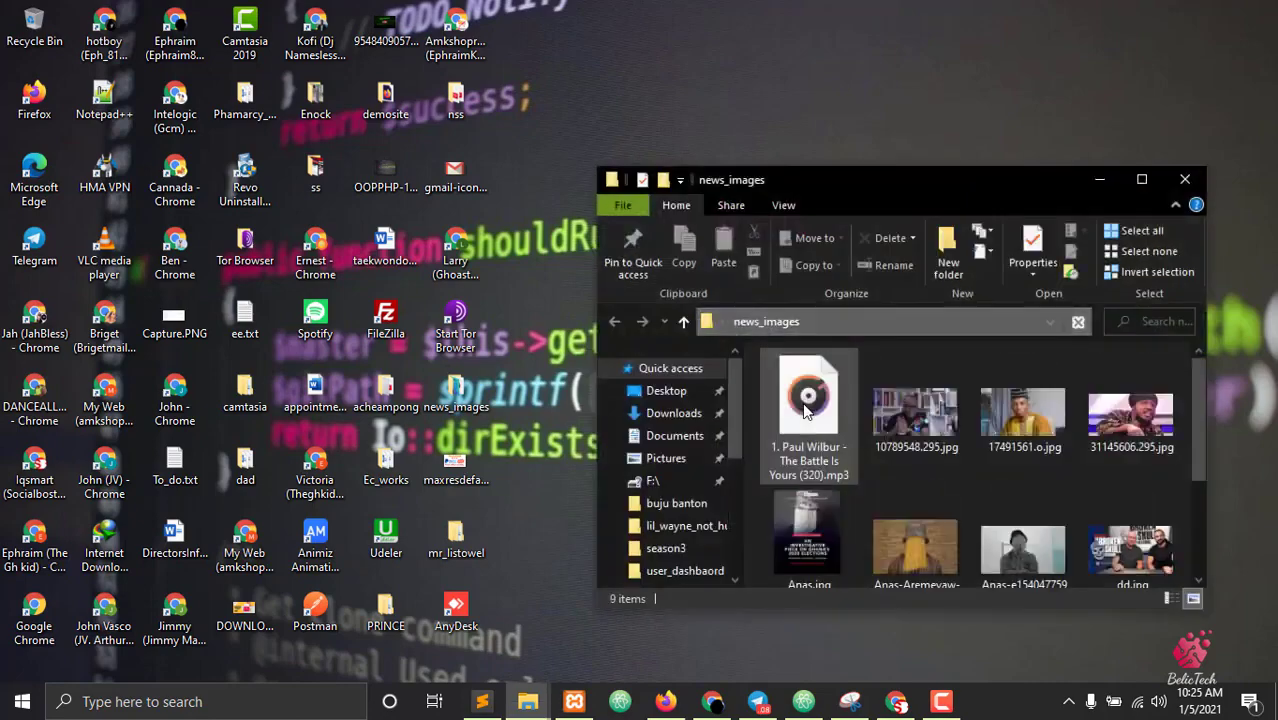
click(1141, 179)
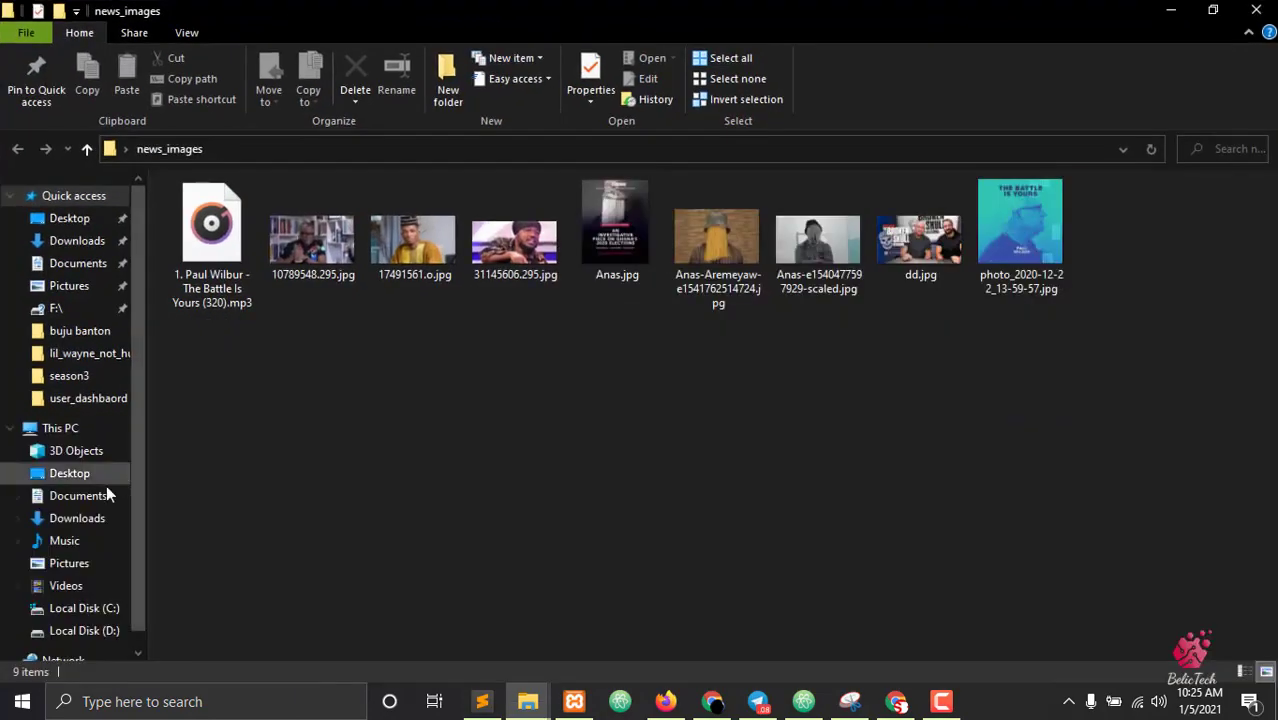
click(108, 429)
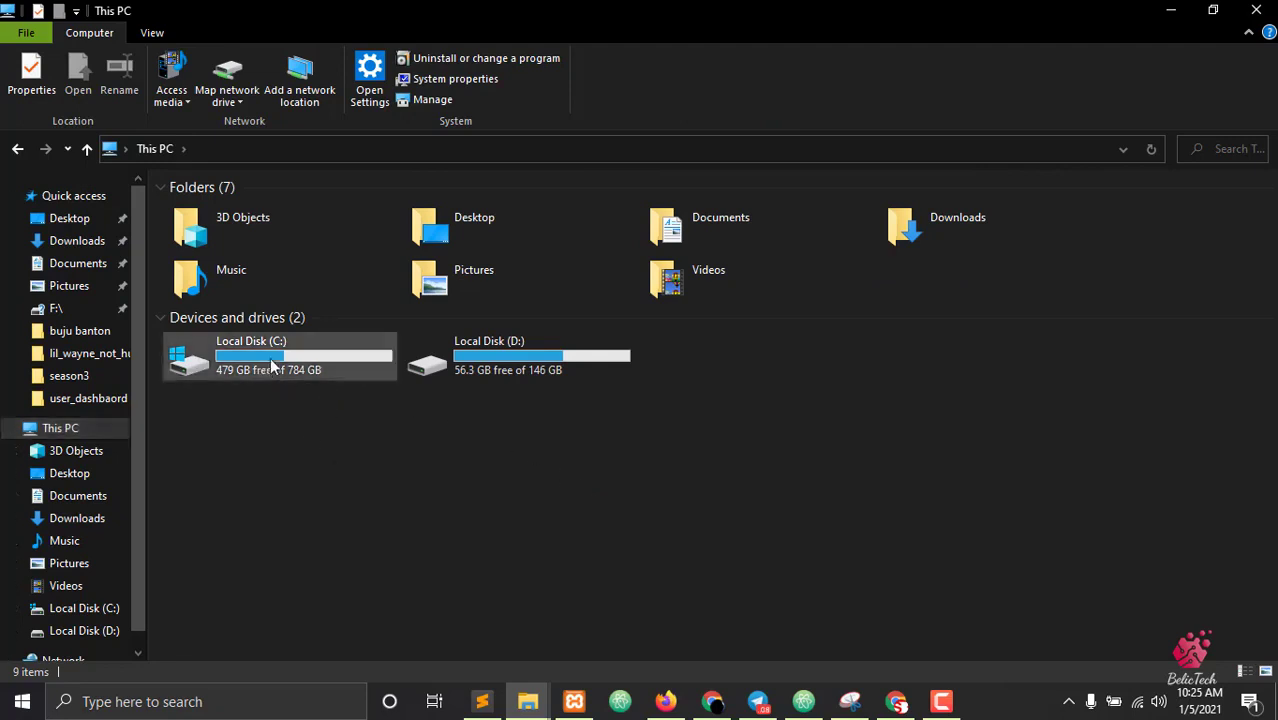
double_click(307, 360)
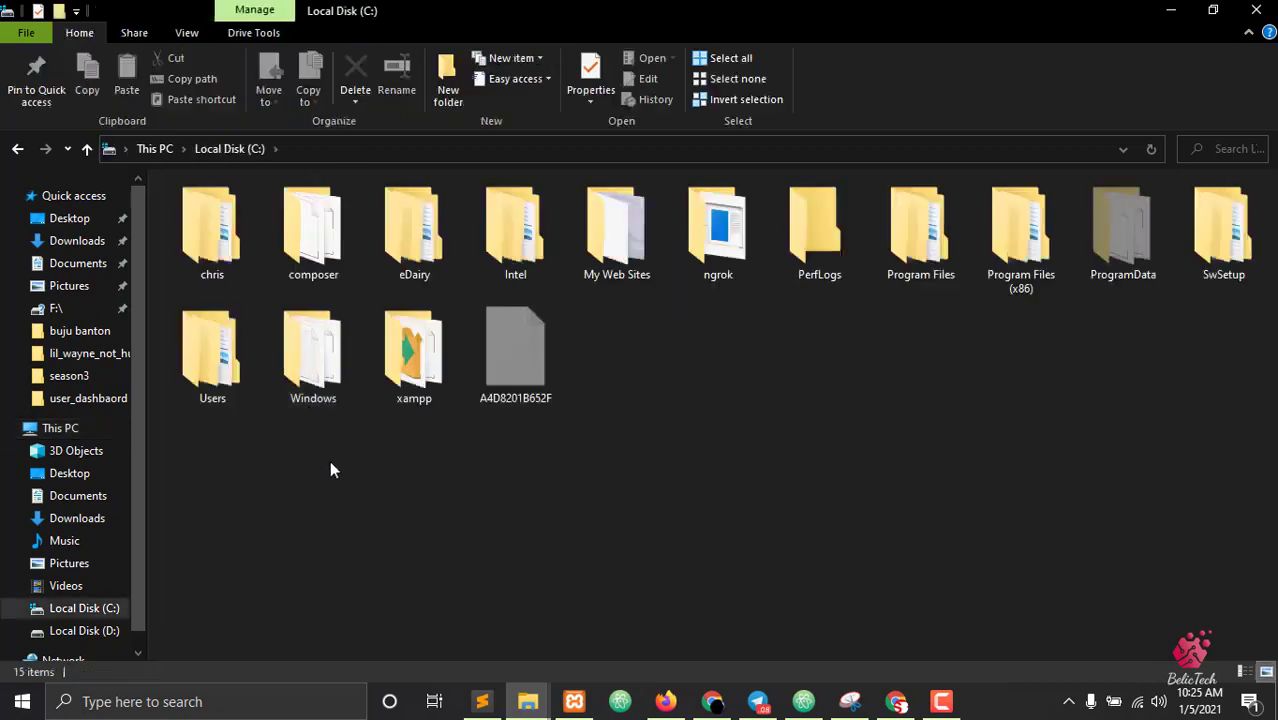
double_click(425, 370)
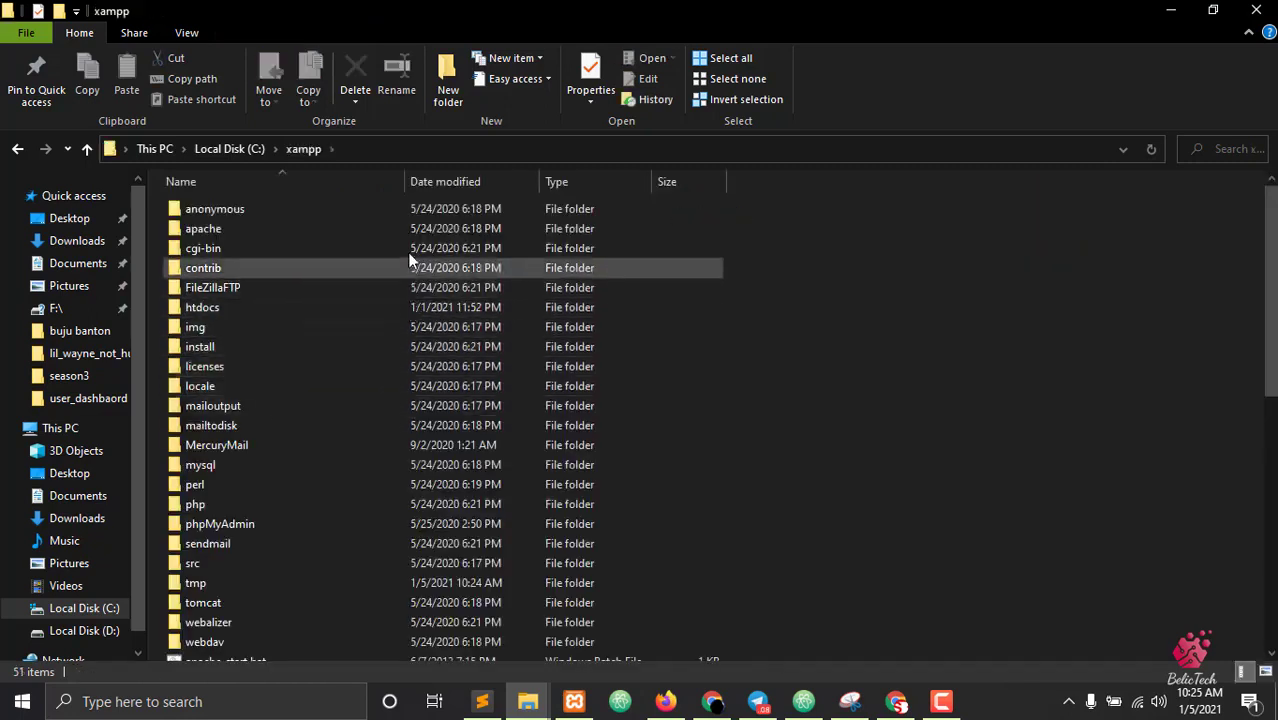
Step: Show the xampp folder contents as large icons and open its mysql\bin subfolder
click(186, 34)
click(316, 61)
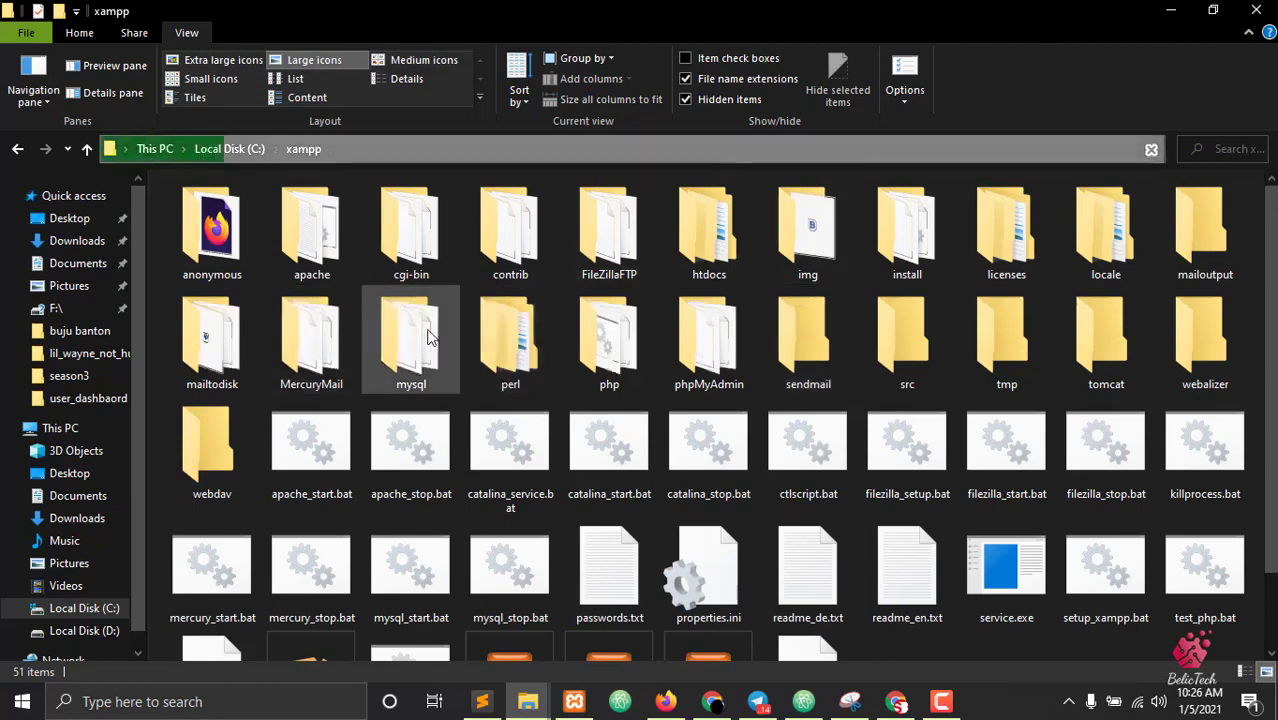
click(418, 362)
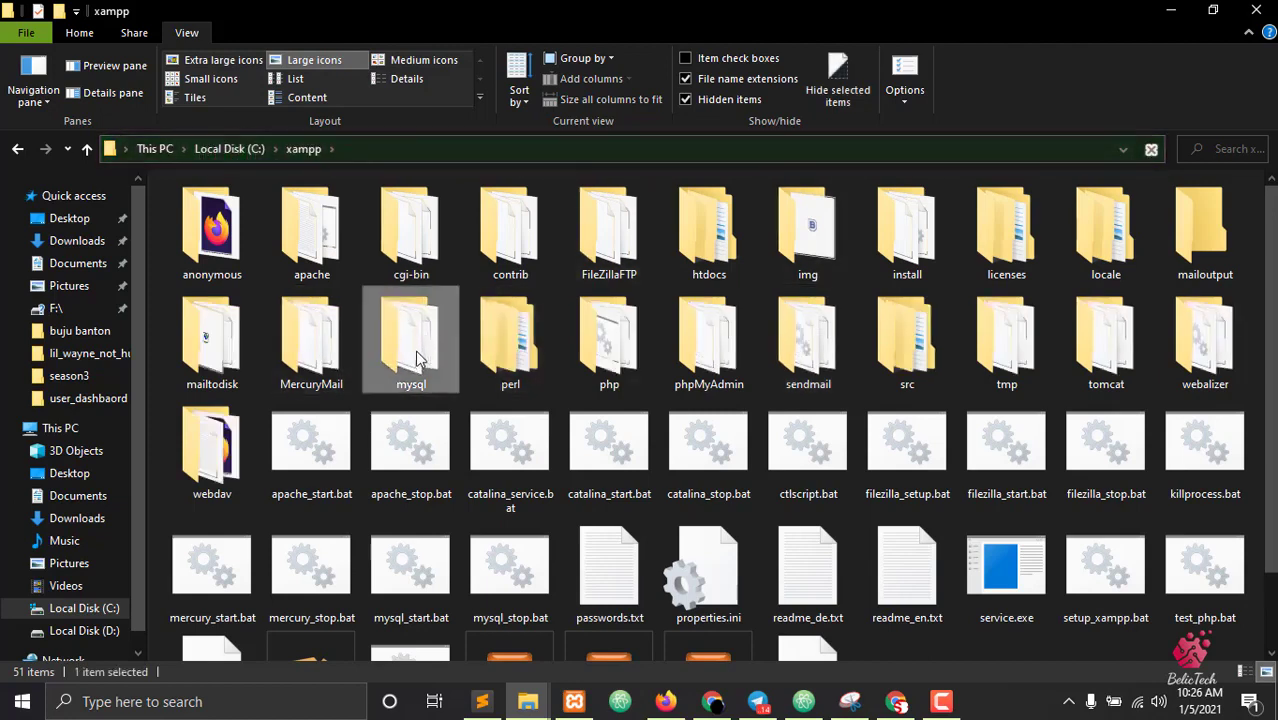
double_click(417, 350)
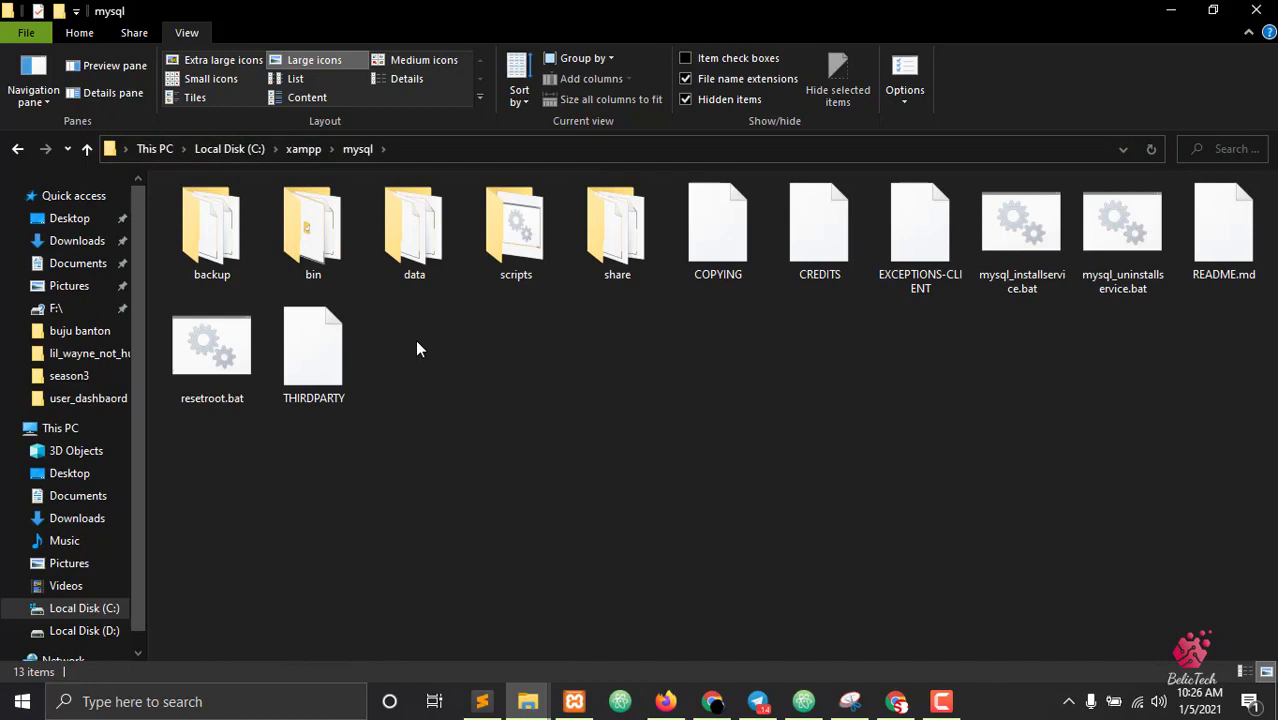
double_click(309, 210)
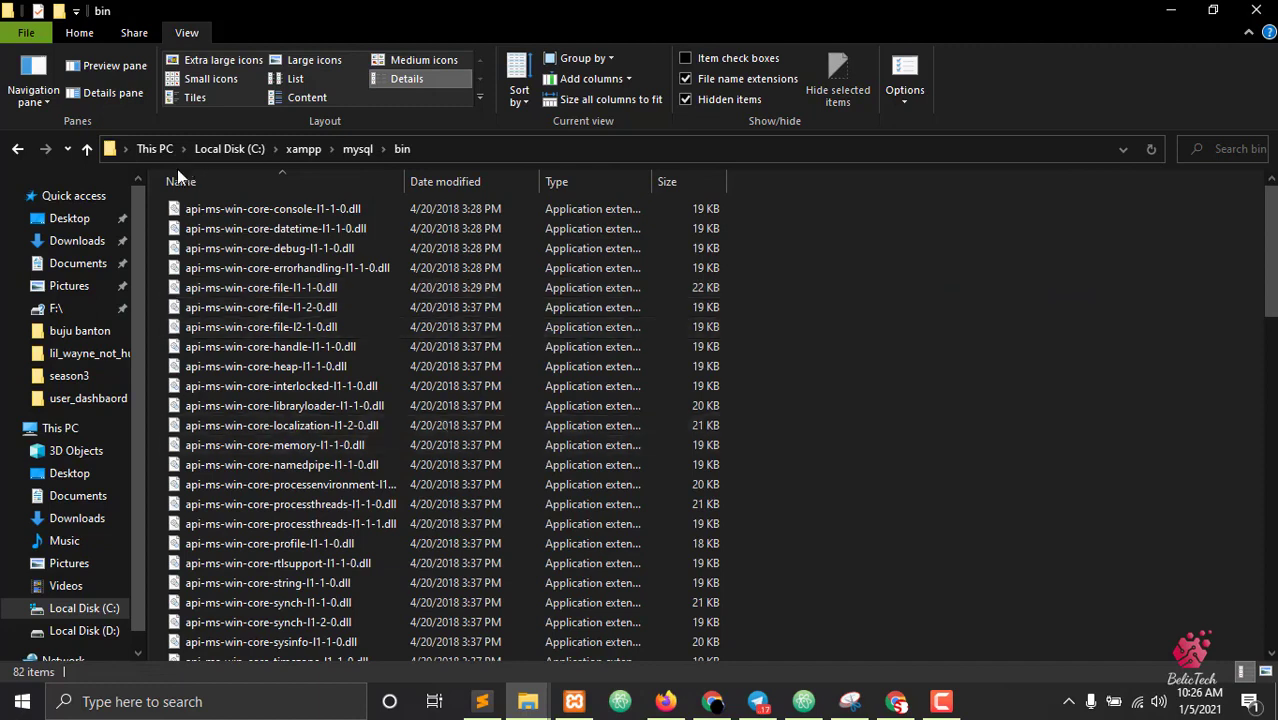
Step: Copy the folder path C:\xampp\mysql\bin and minimize File Explorer
click(590, 147)
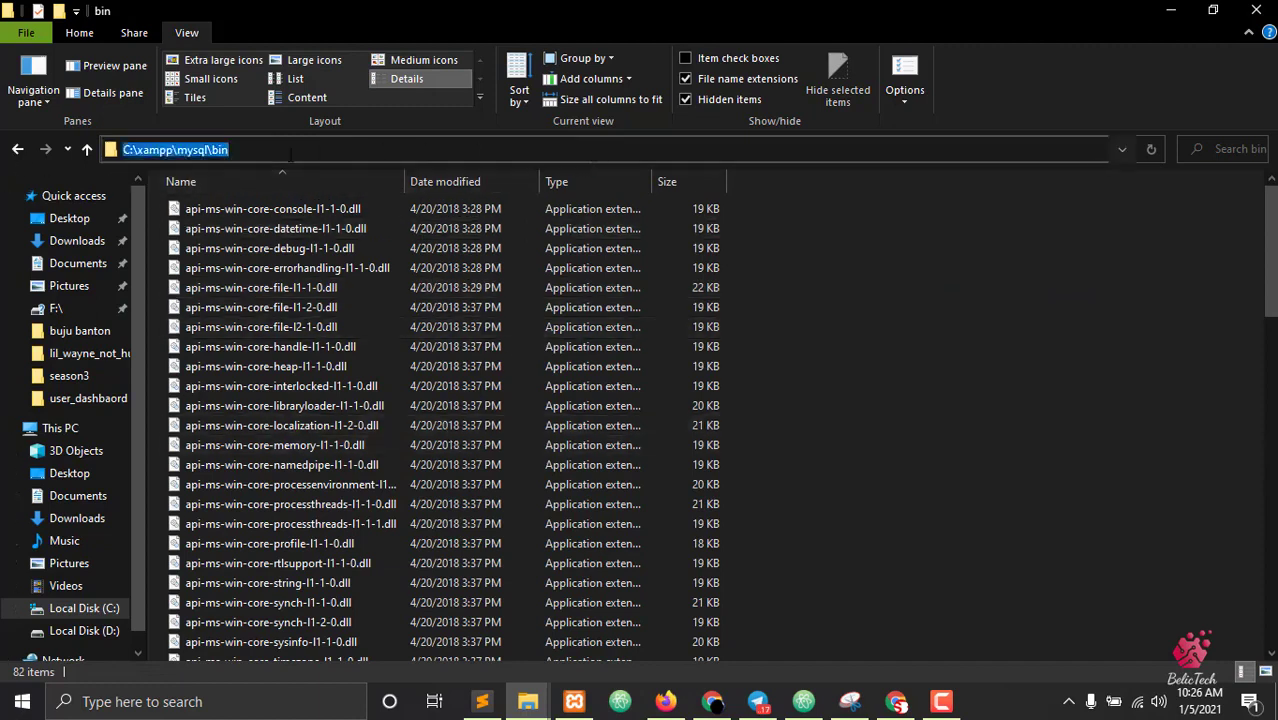
right_click(212, 150)
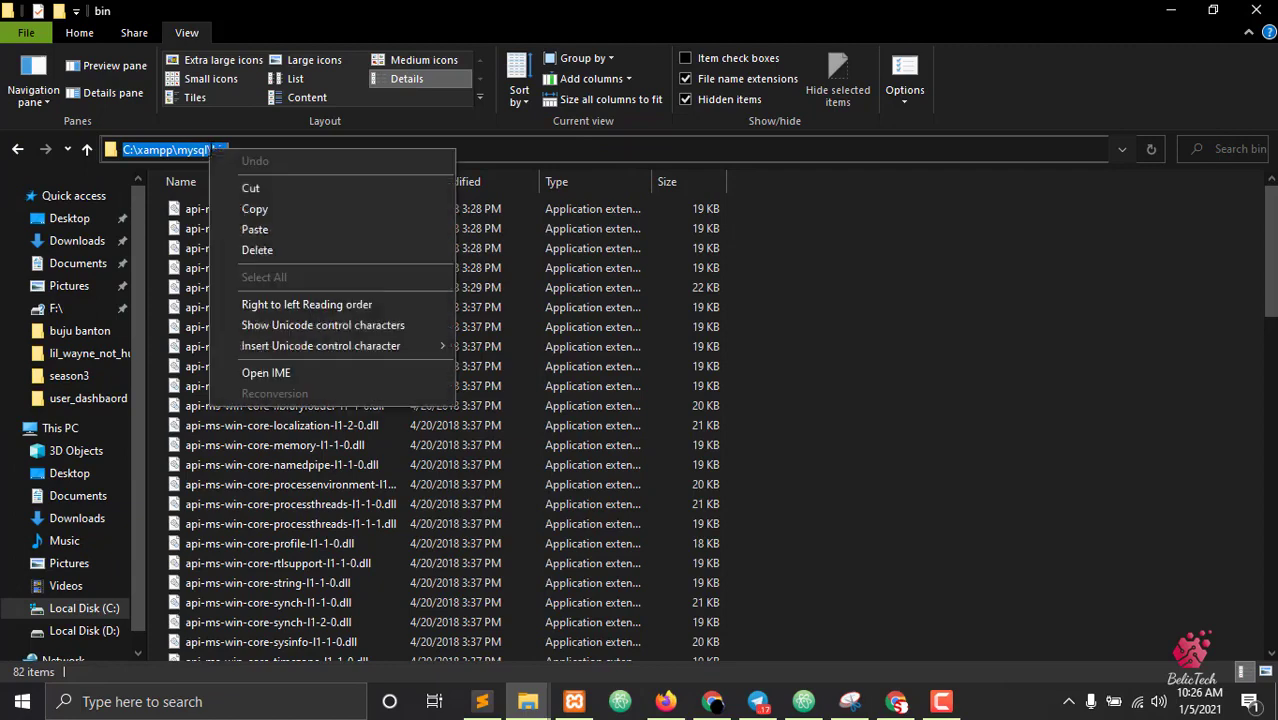
click(288, 210)
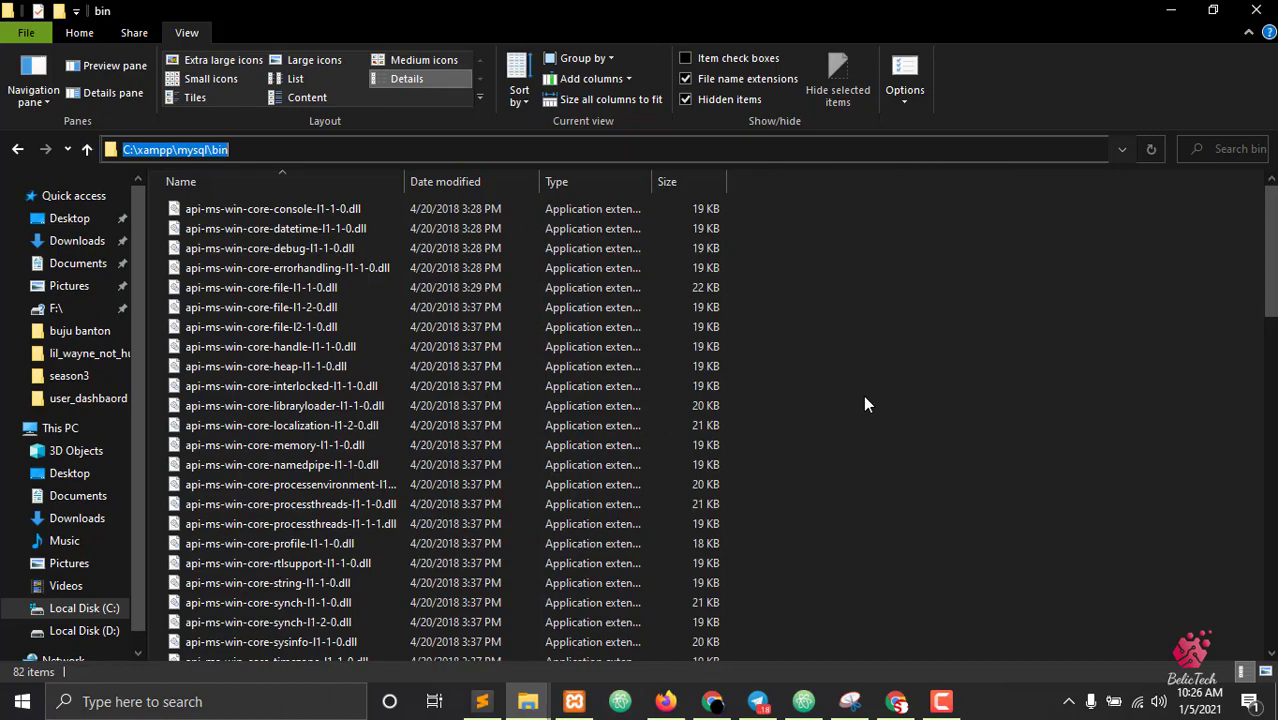
click(1170, 11)
right_click(723, 135)
click(776, 190)
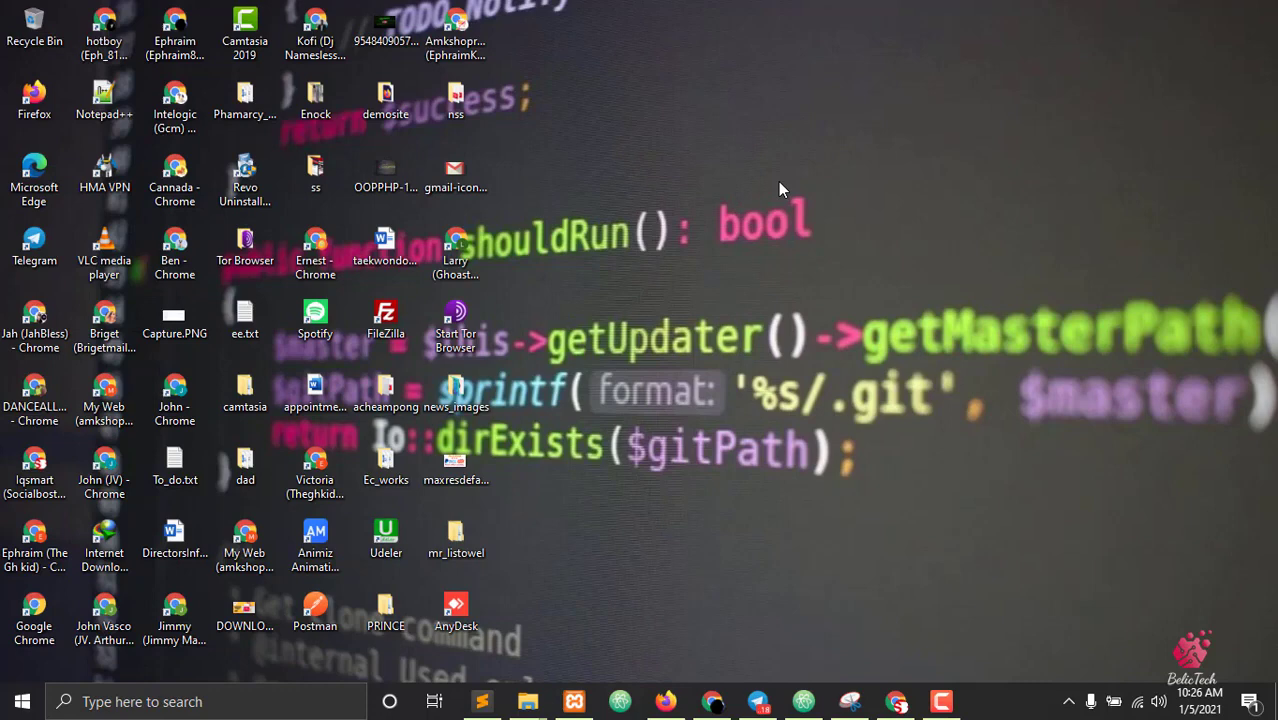
right_click(779, 179)
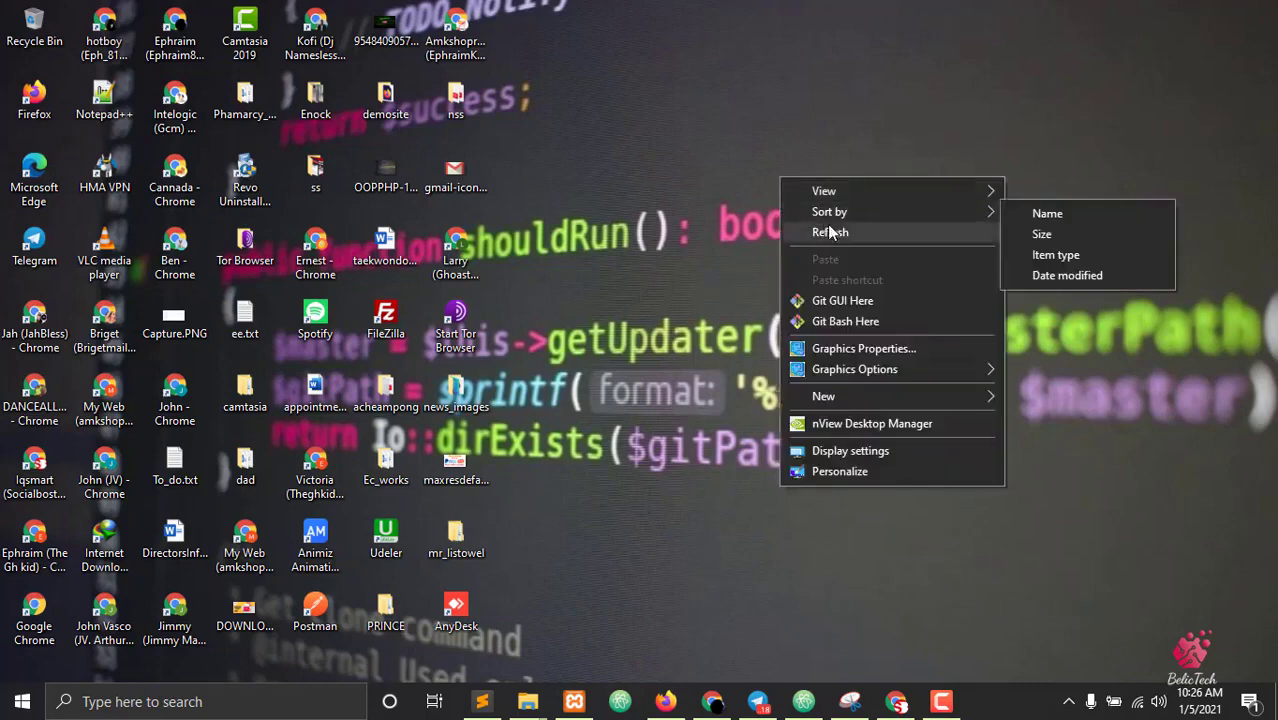
click(827, 224)
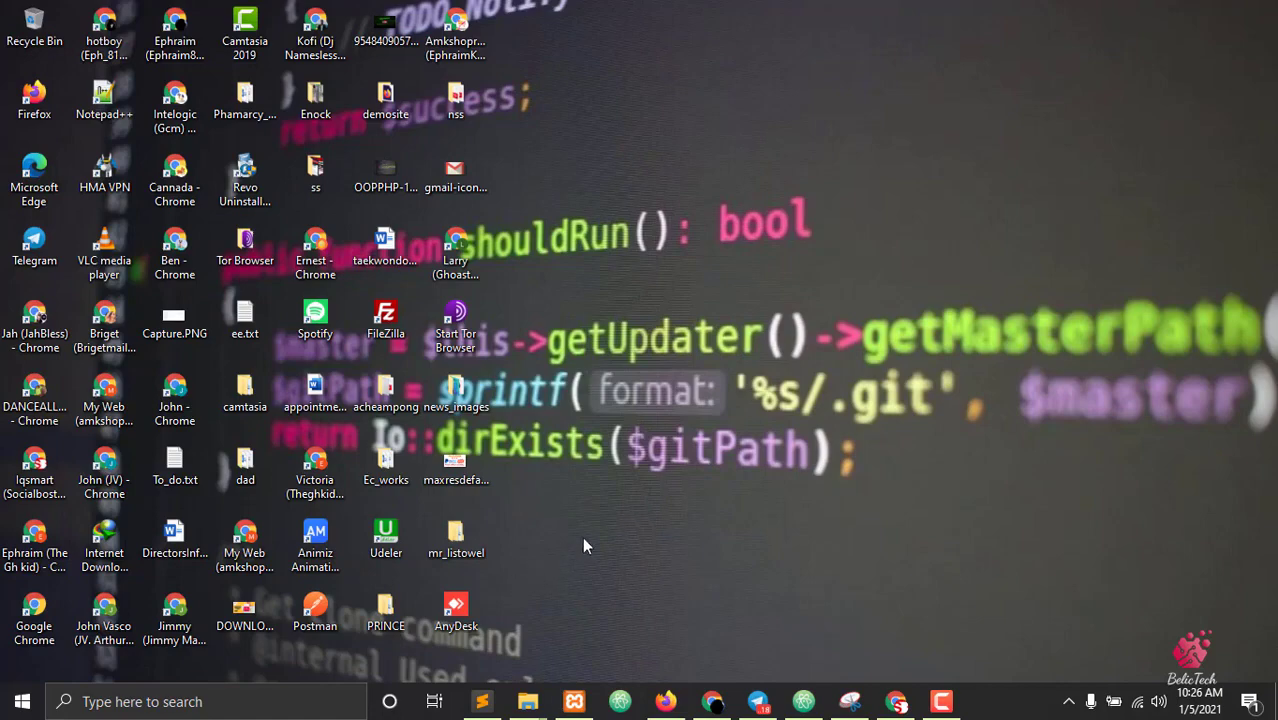
Step: Search Windows for control, open Control Panel in a maximized window and go to its System page
key(super)
key(super)
key(super)
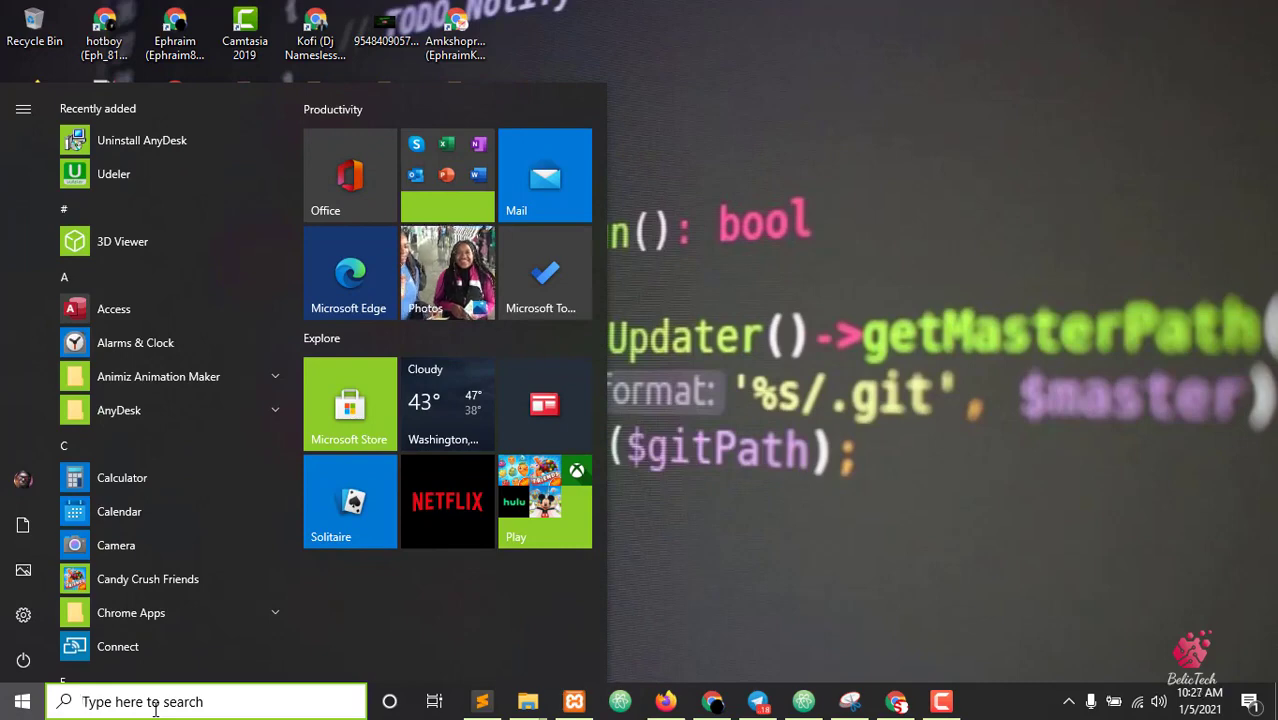
text(control)
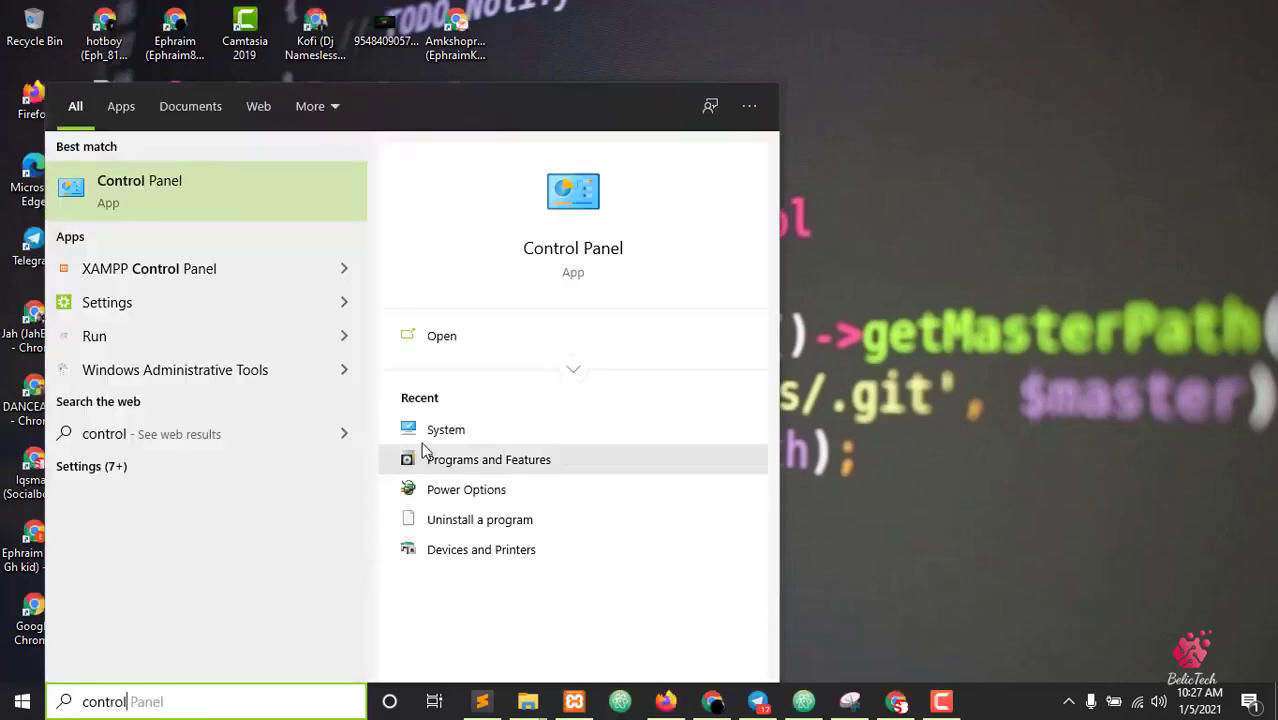
click(488, 337)
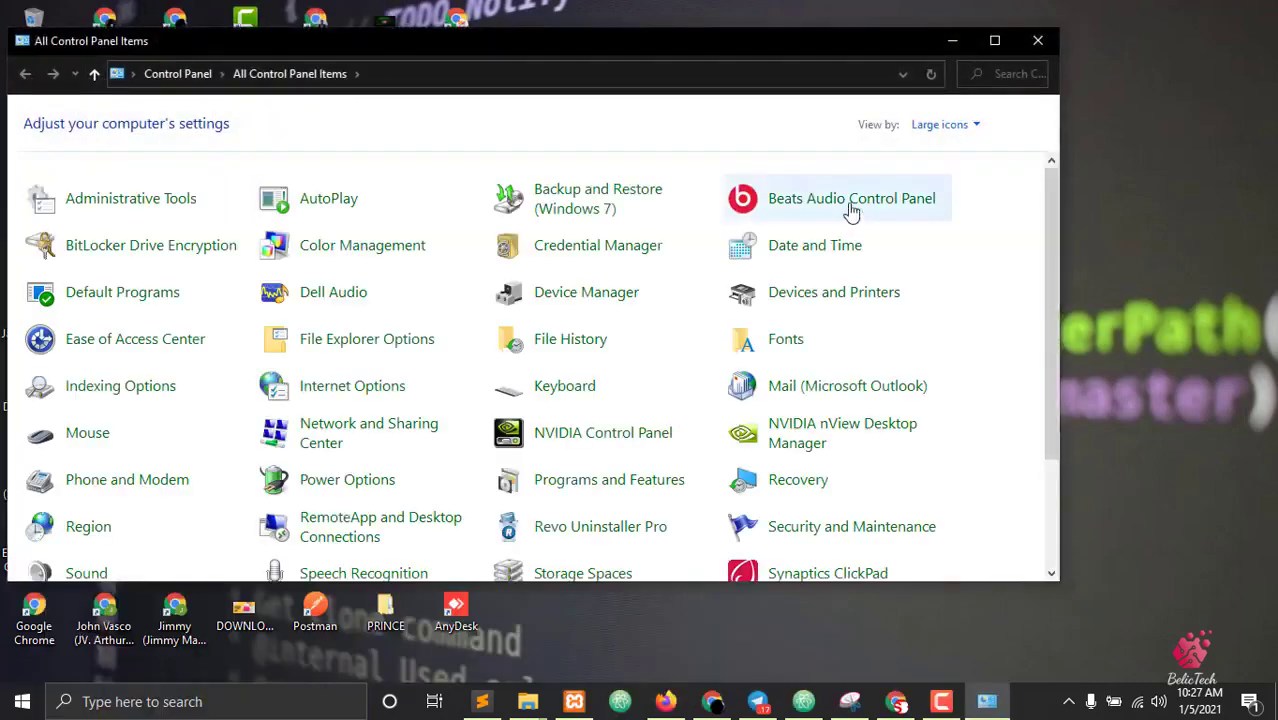
click(993, 38)
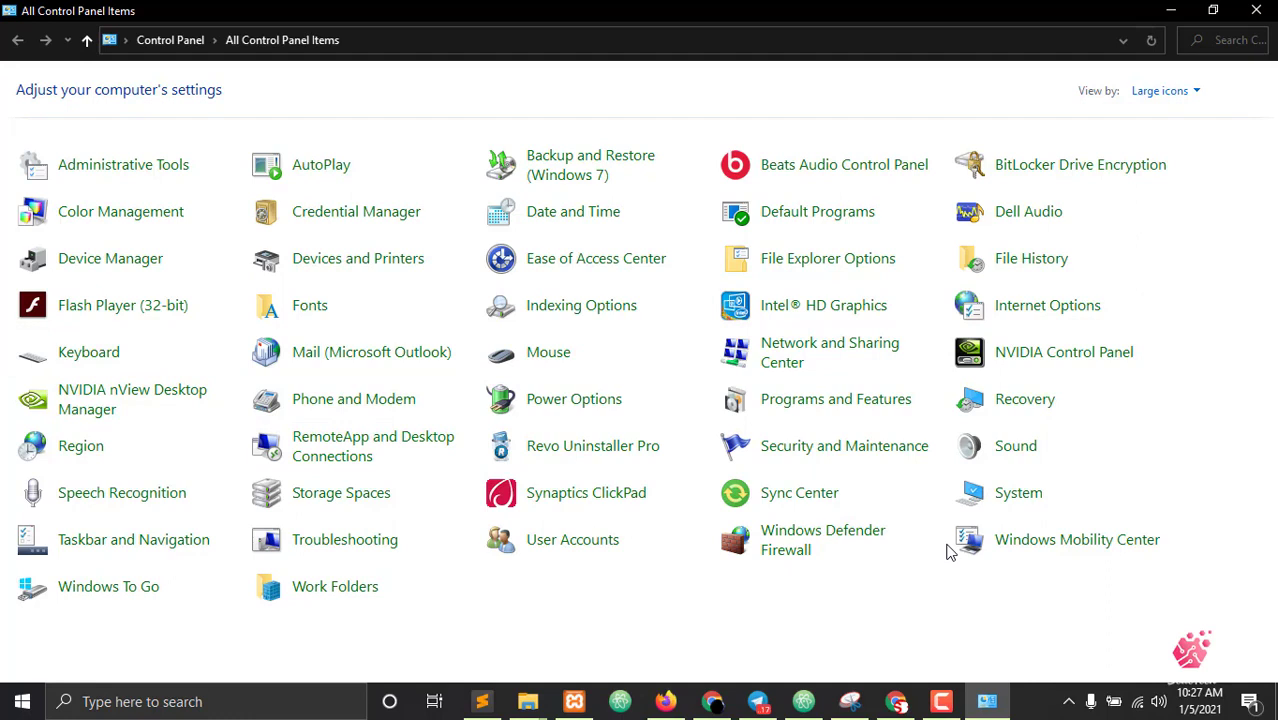
click(1018, 495)
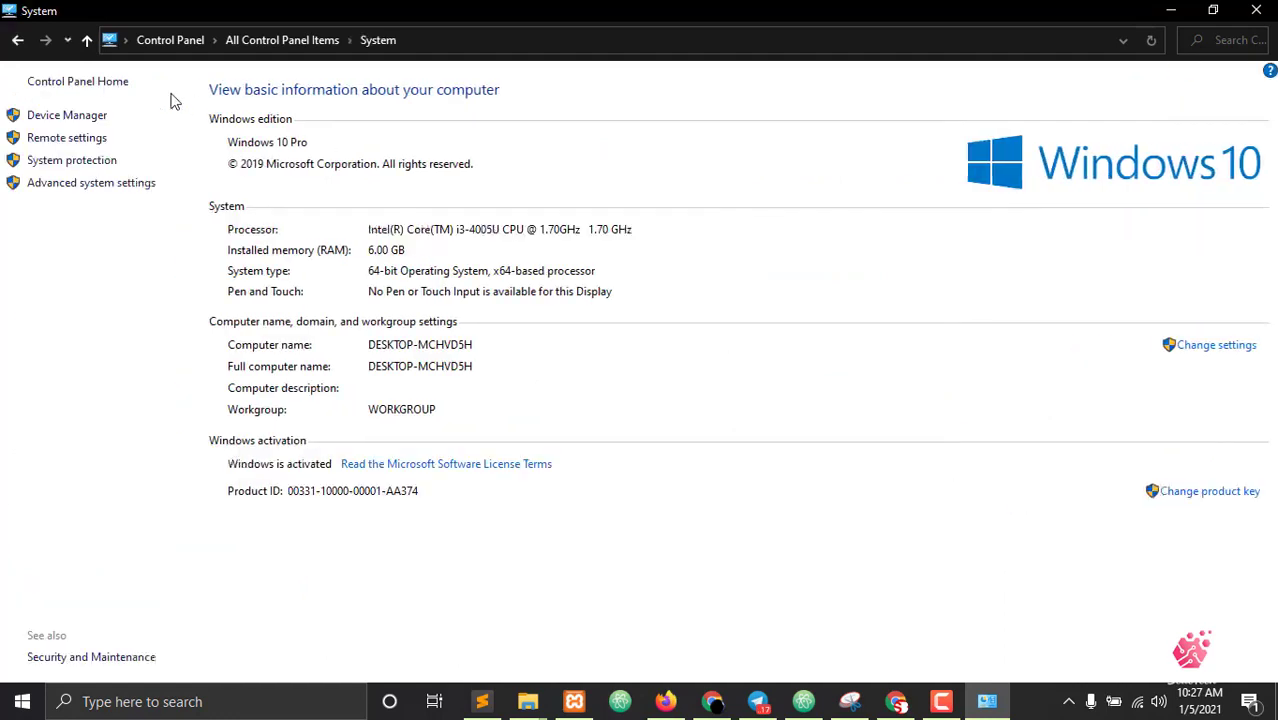
Step: Open the Environment Variables dialog from the advanced system settings
click(126, 185)
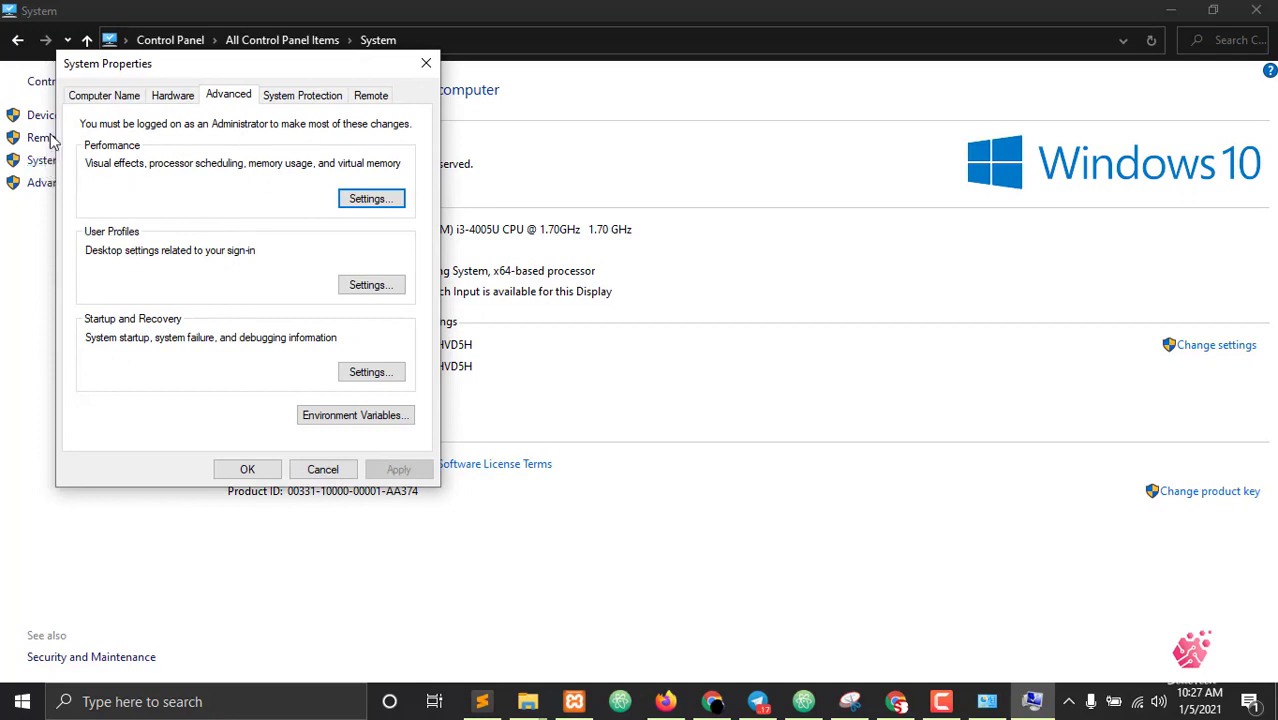
drag(205, 68, 542, 110)
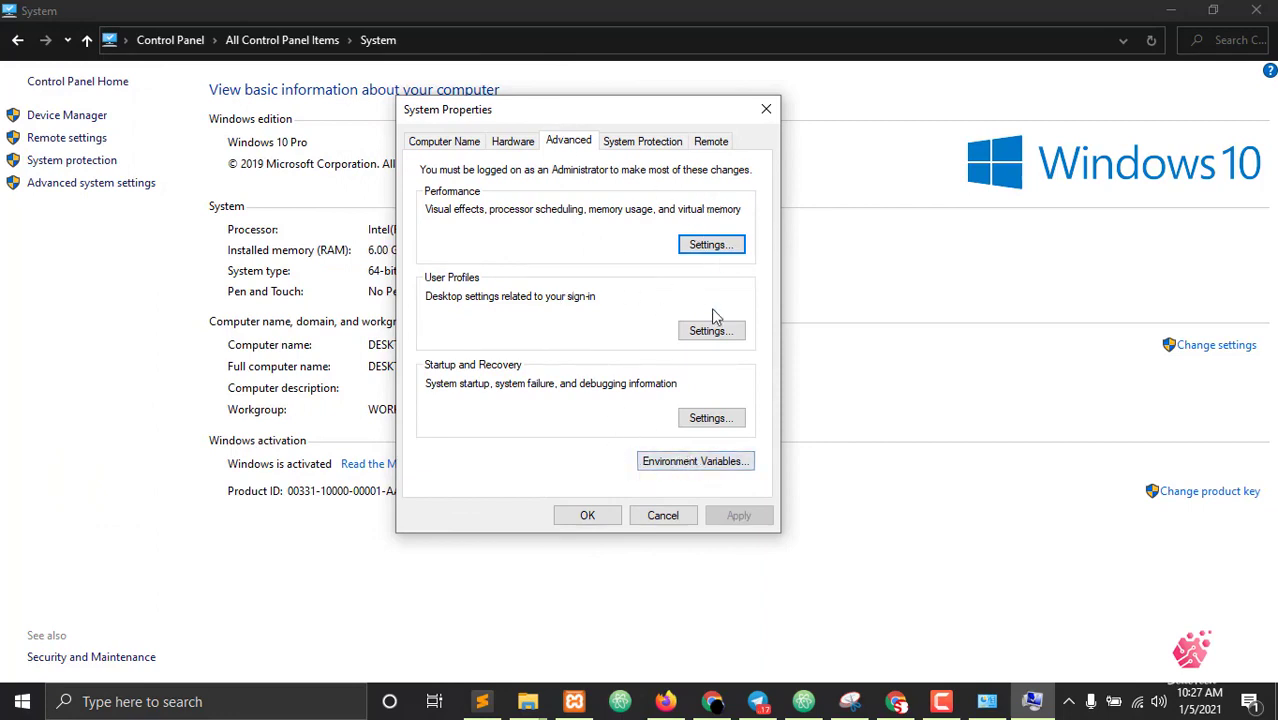
click(710, 470)
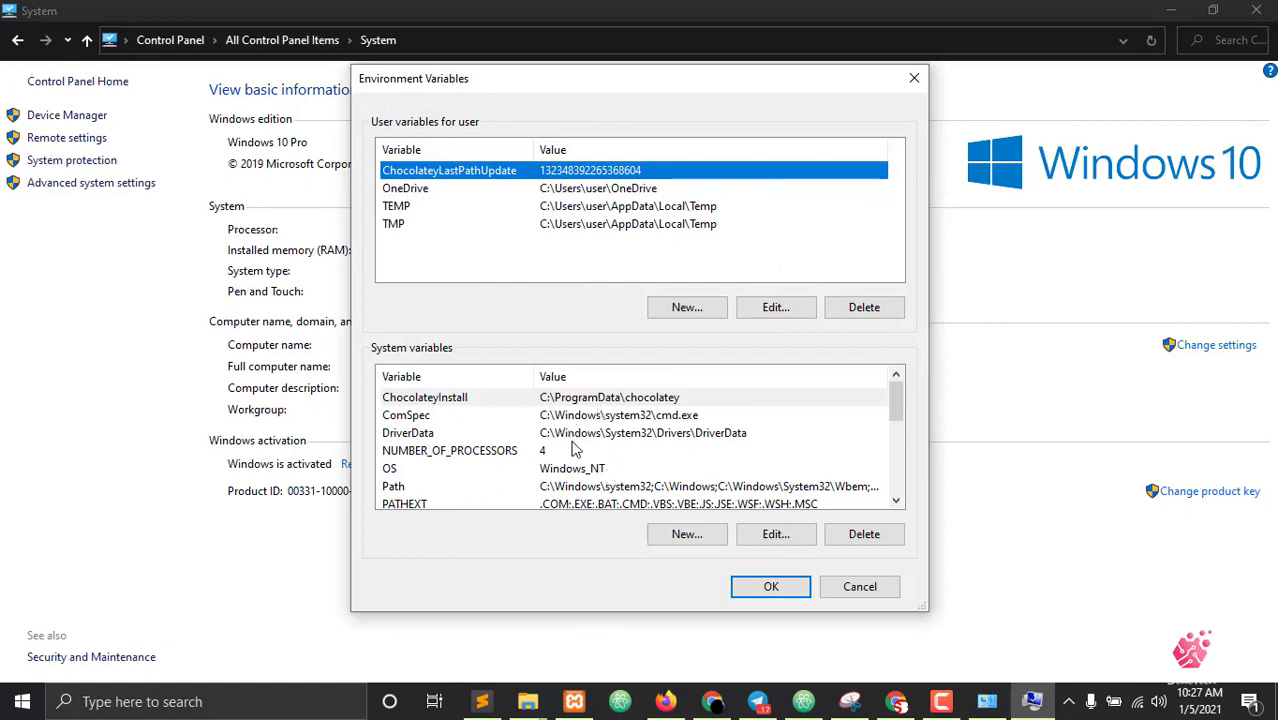
Step: Open the Path system variable for editing in the Environment Variables dialog
scroll(686, 428, down, 1)
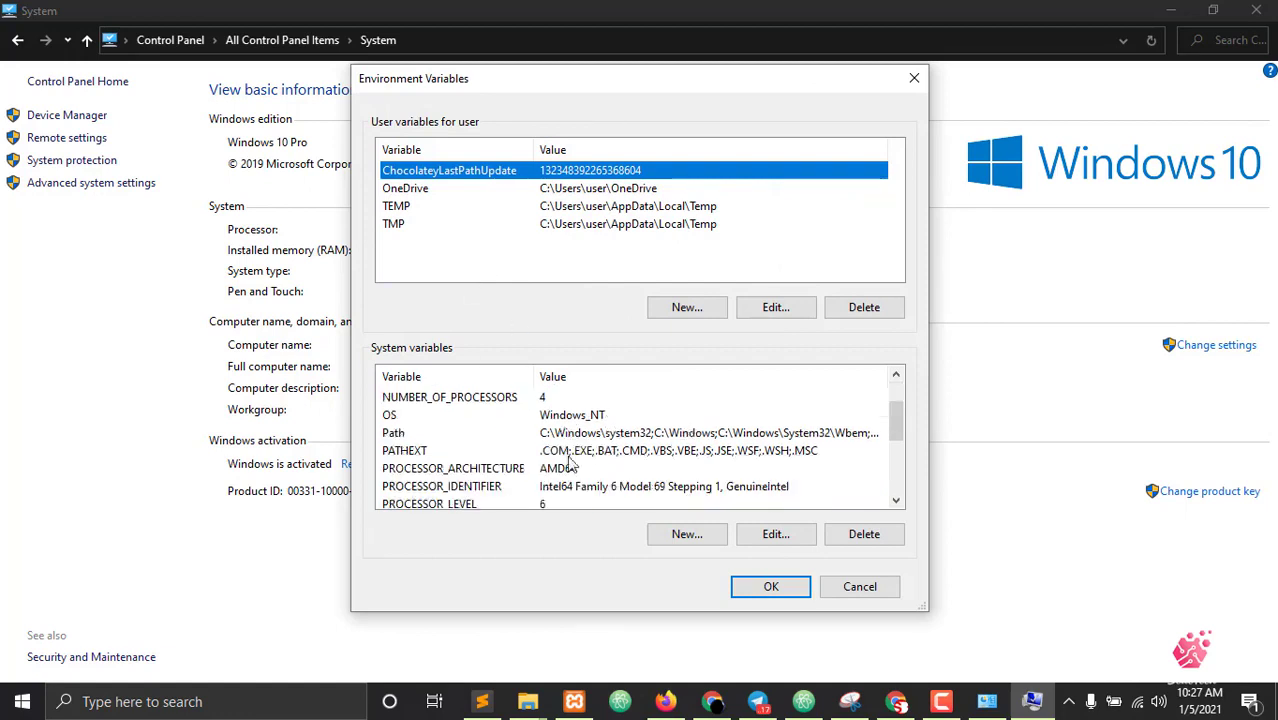
click(492, 450)
scroll(555, 425, up, 1)
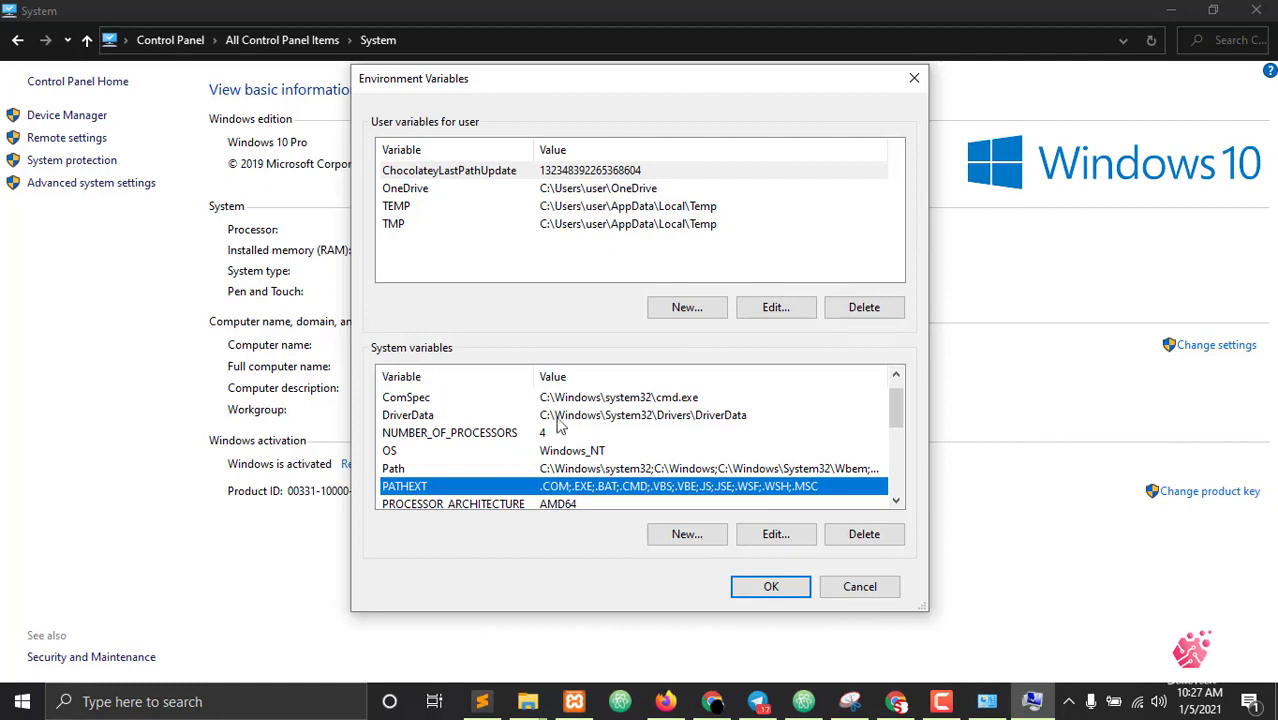
click(429, 471)
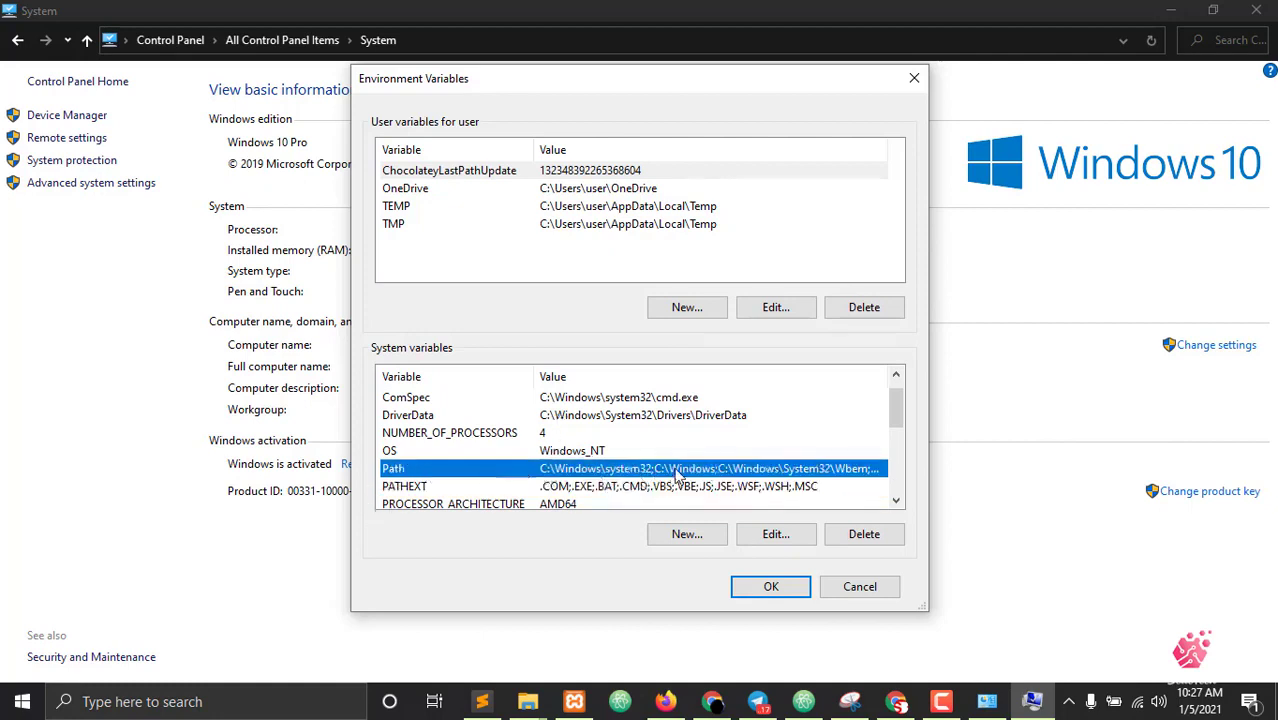
click(776, 534)
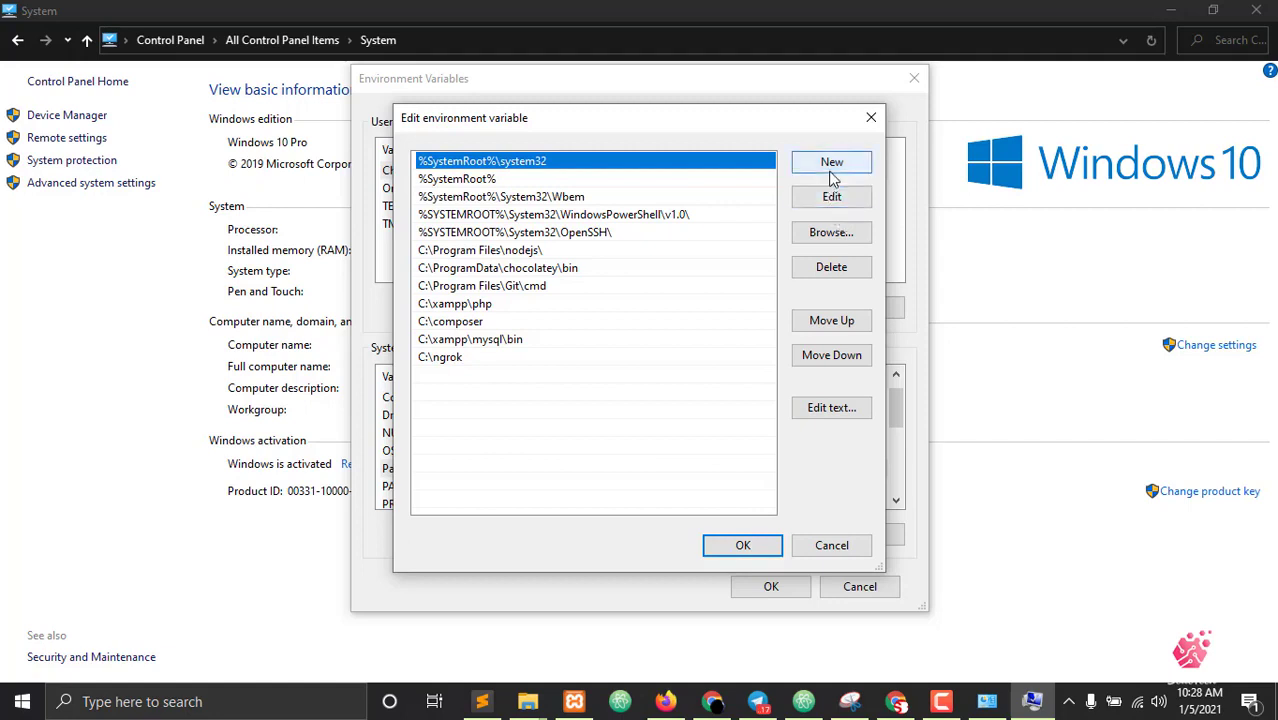
click(562, 214)
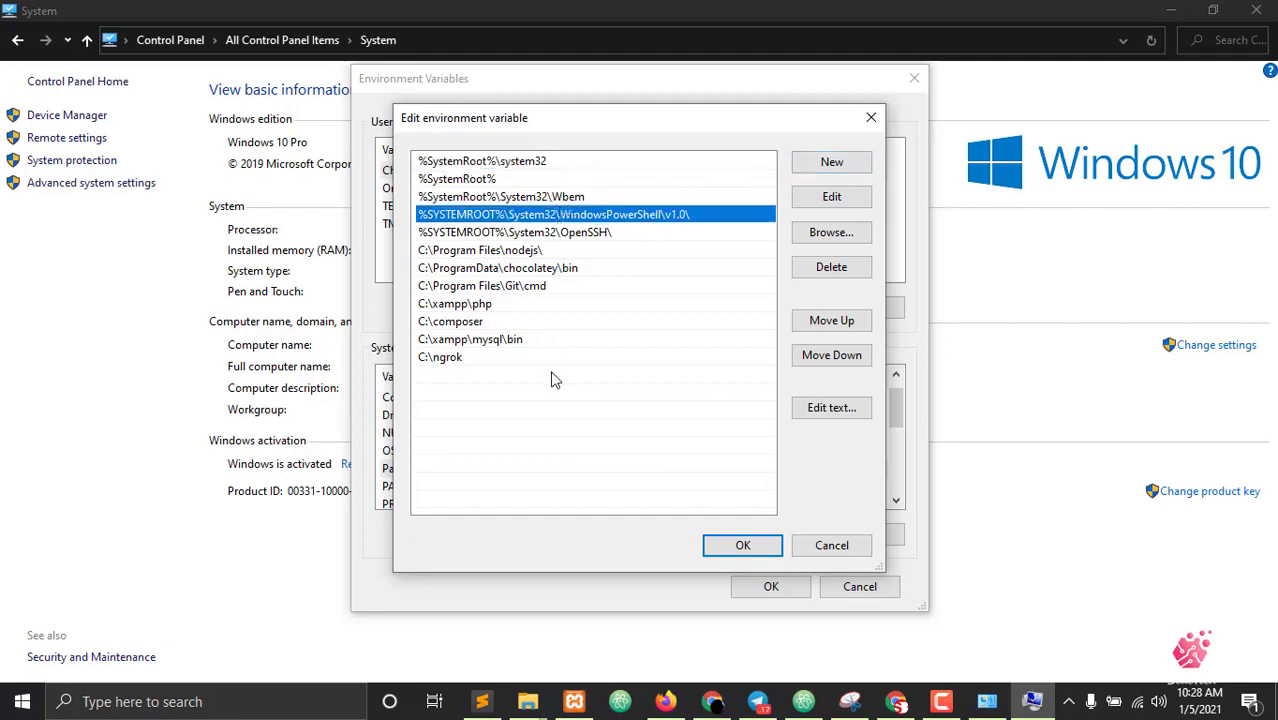
Step: Copy the path C:\xampp\mysql\bin from the File Explorer window of the bin folder and minimize that window
click(846, 164)
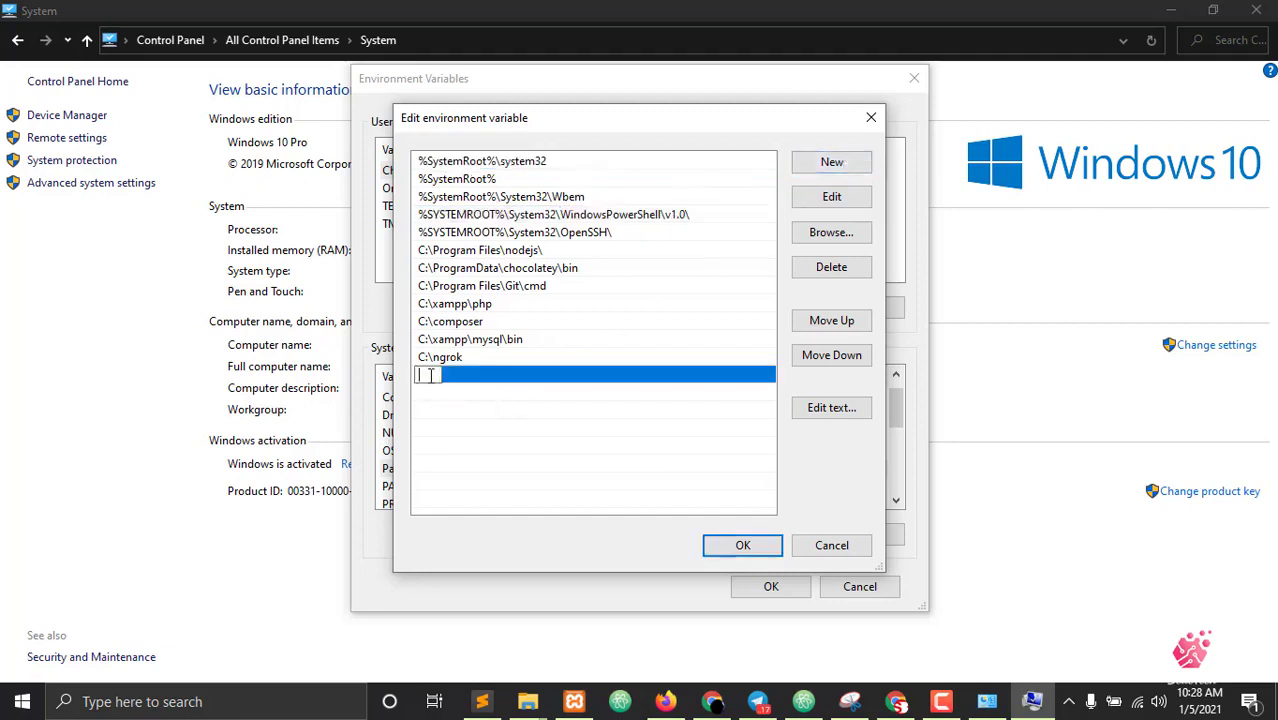
click(528, 703)
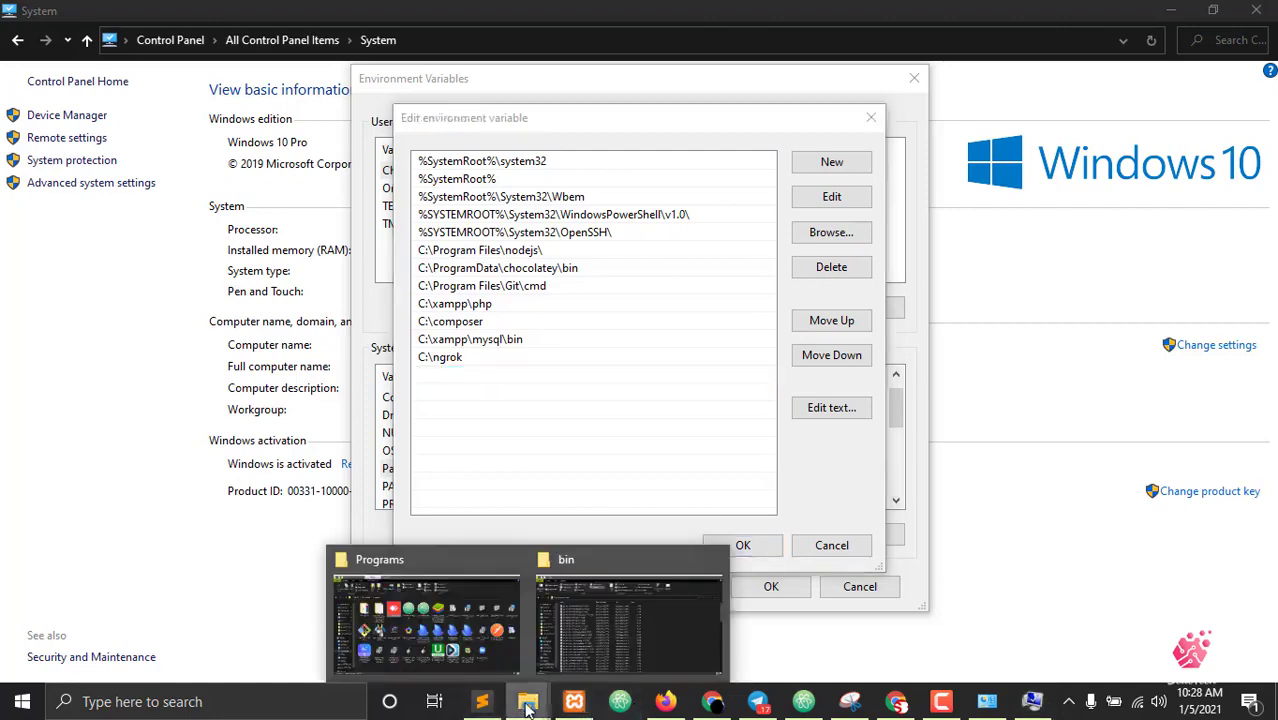
click(622, 631)
click(458, 150)
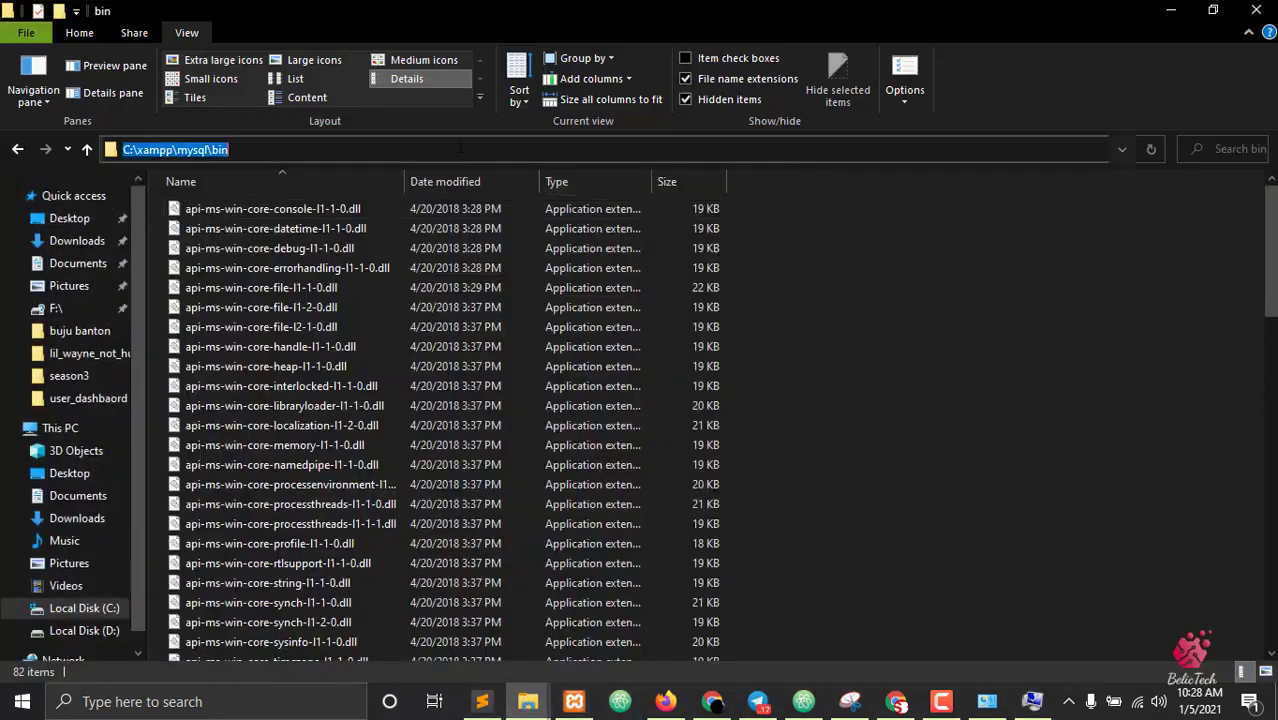
right_click(240, 150)
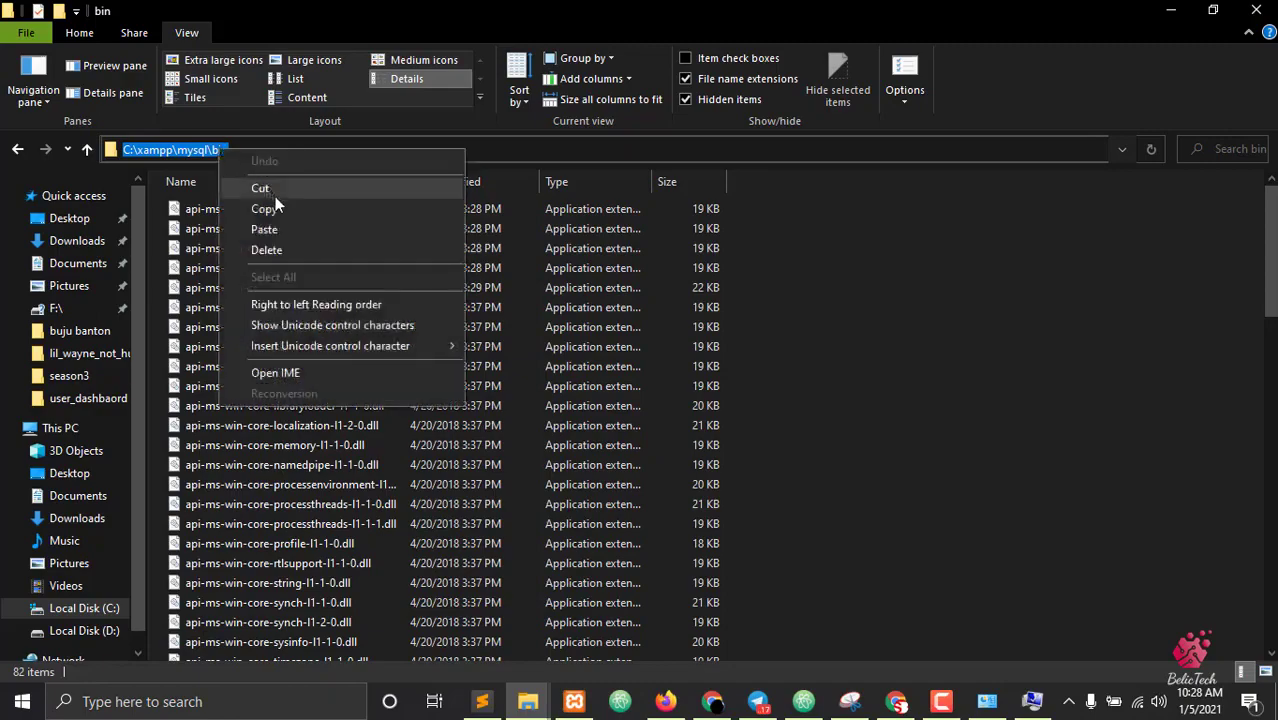
click(285, 209)
click(1167, 12)
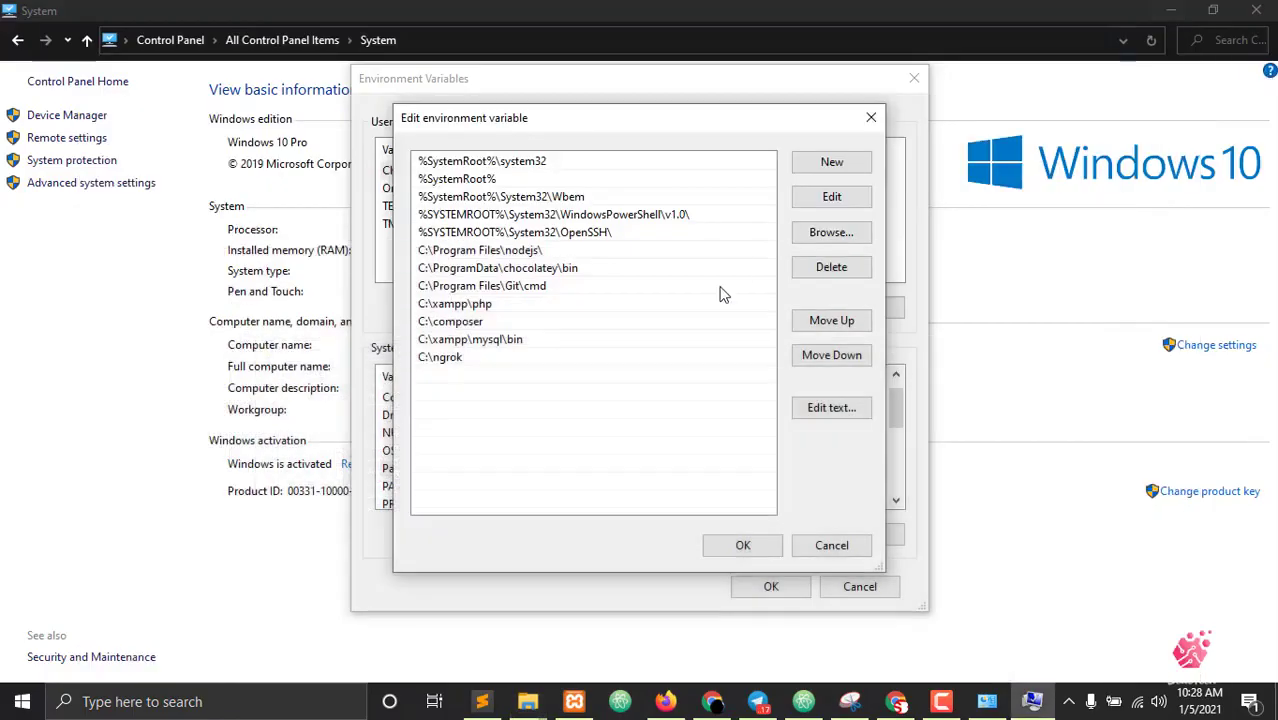
Step: Add a new Path entry containing C:\xampp\mysql\bin
click(831, 162)
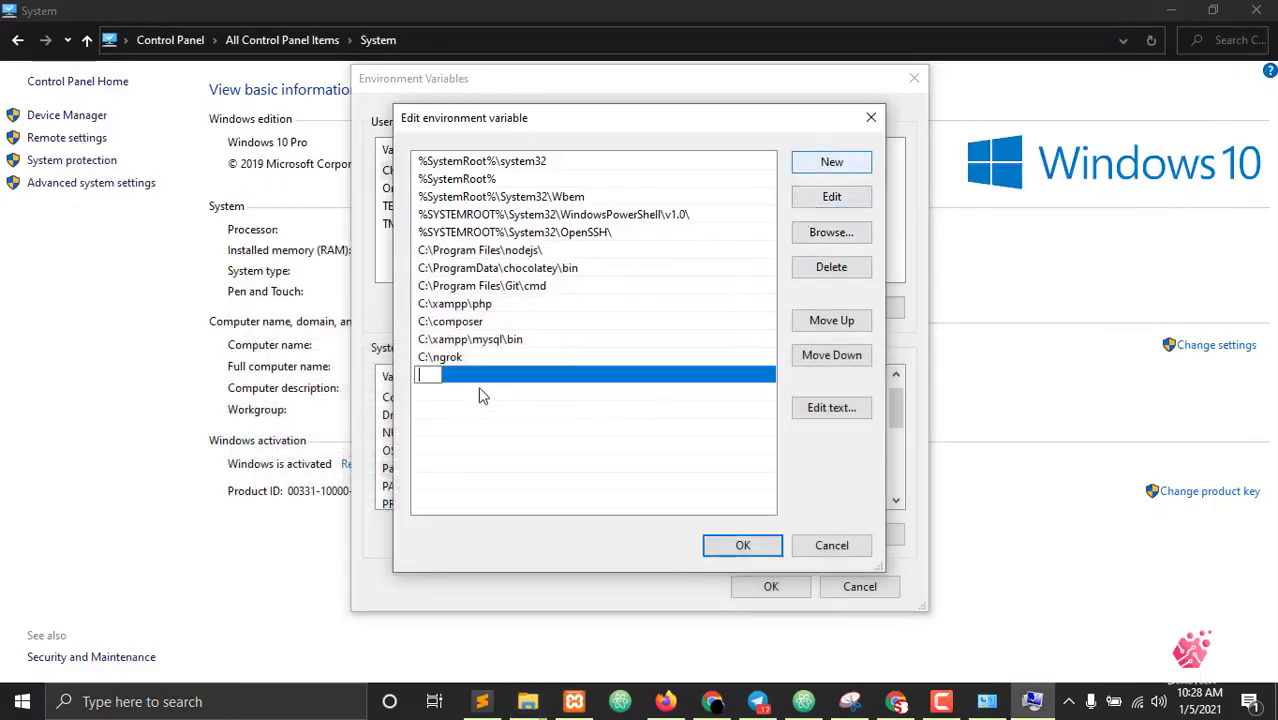
key(ctrl+v)
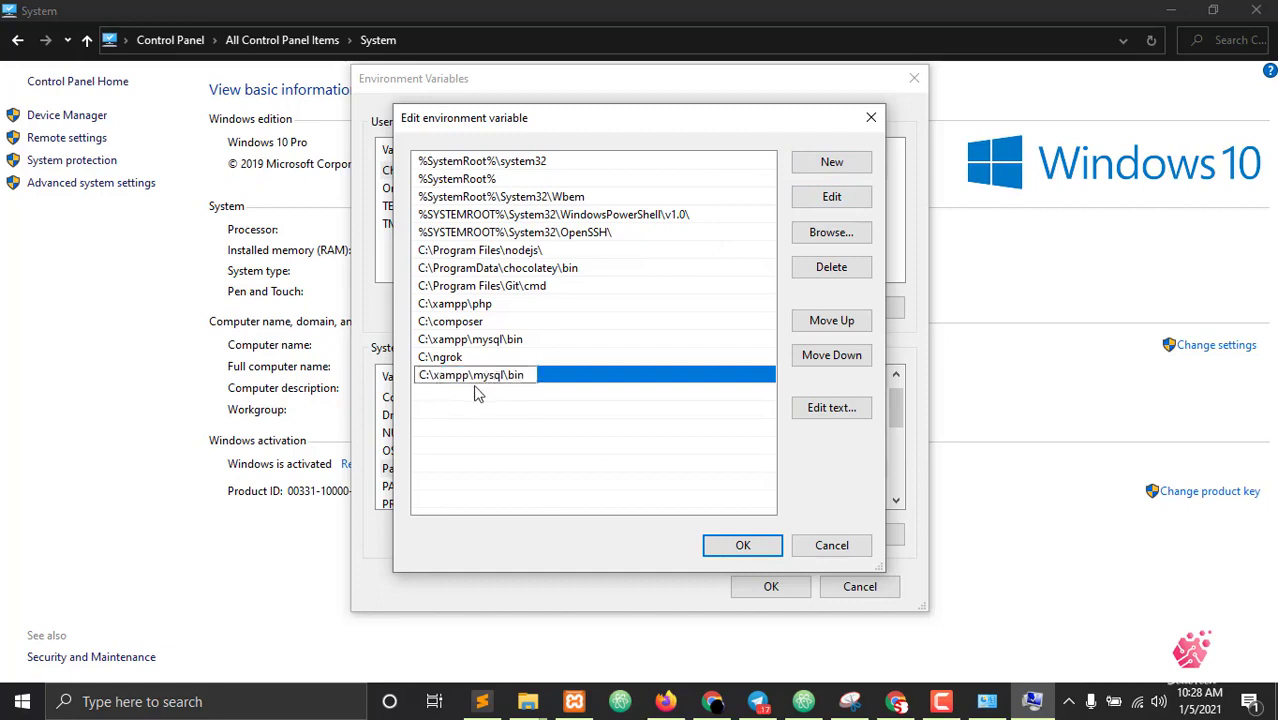
click(600, 376)
click(575, 428)
Step: Delete the duplicate C:\xampp\mysql\bin entry below C:\ngrok from the Path list
click(530, 374)
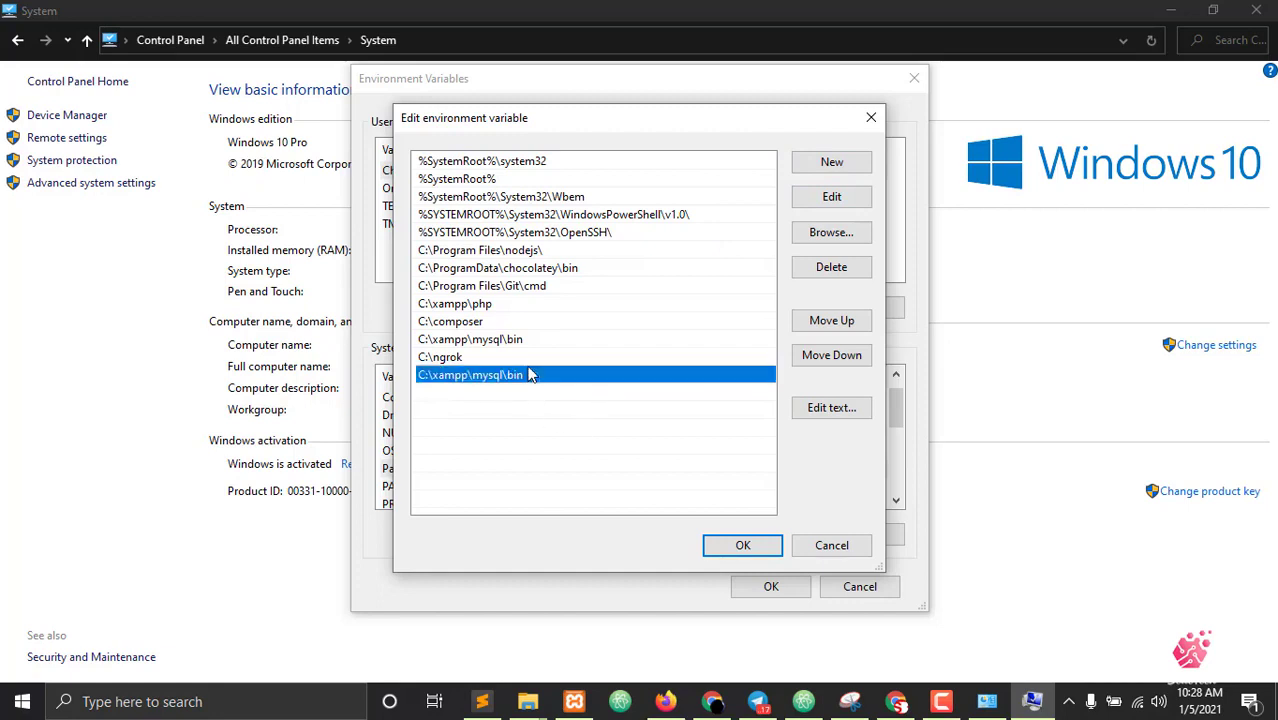
click(512, 342)
click(531, 380)
click(855, 272)
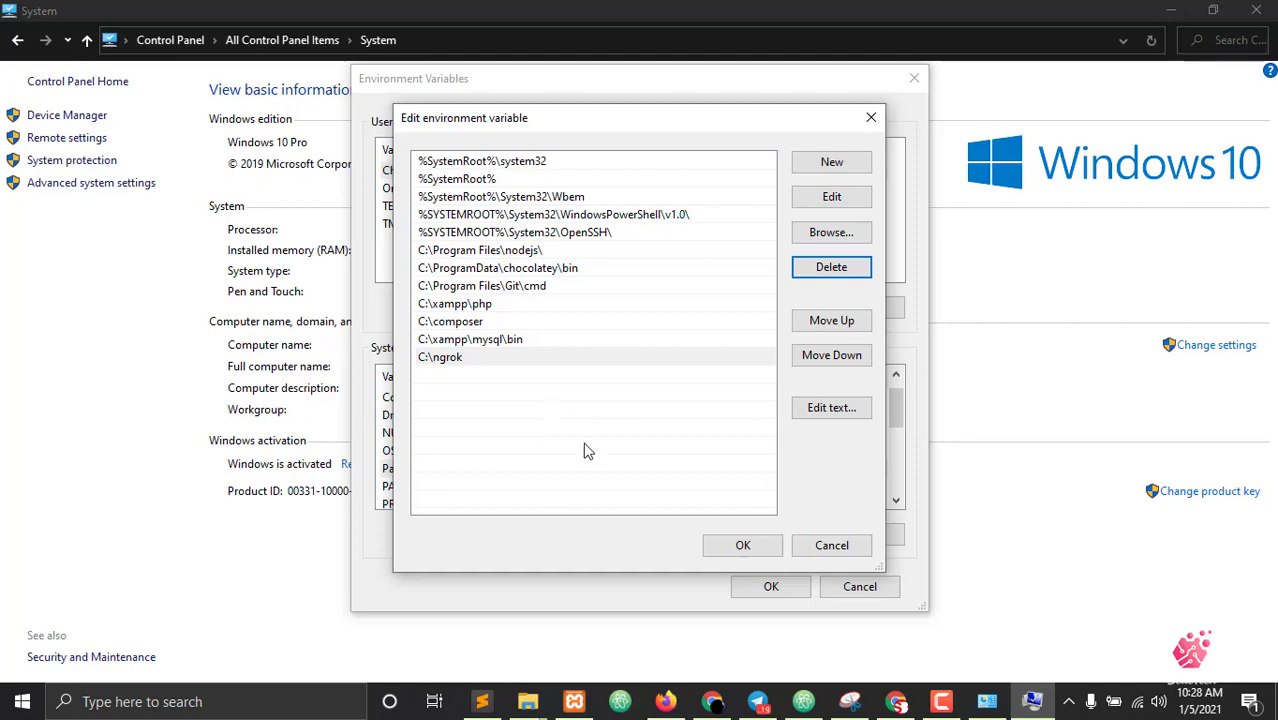
Step: Accept the Path, Environment Variables and System Properties dialogs and close the System window
click(745, 546)
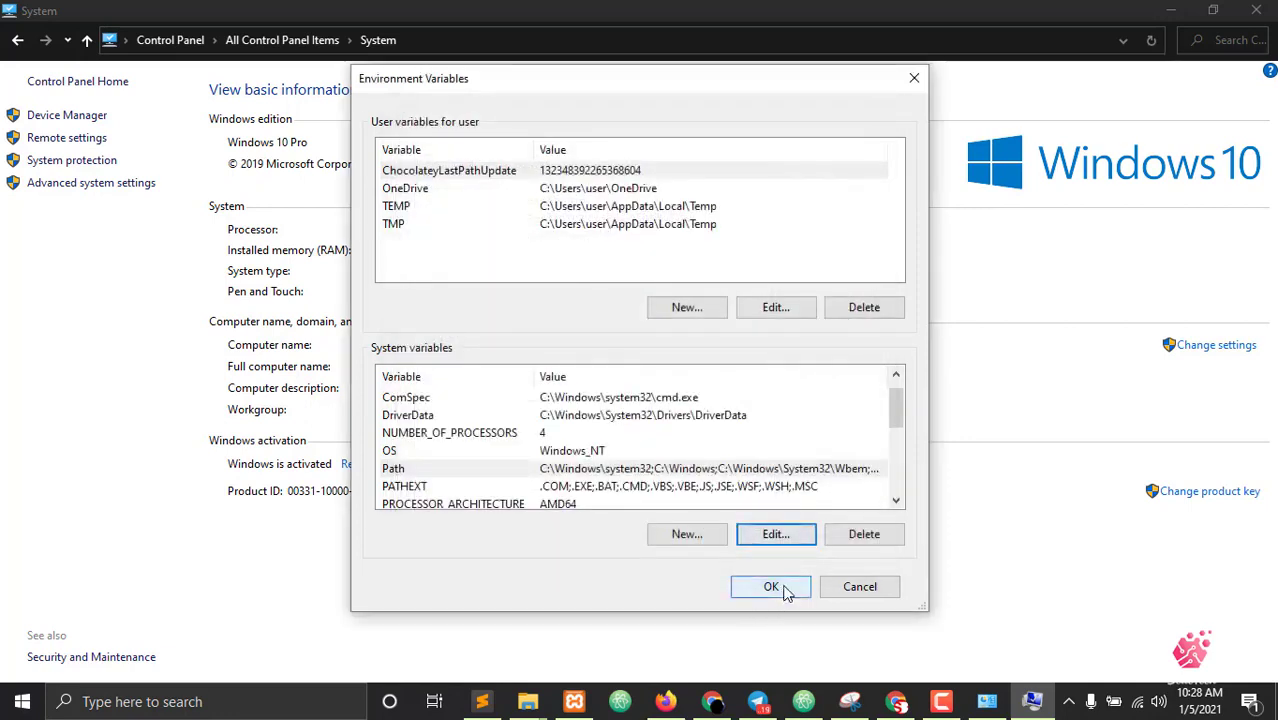
click(772, 587)
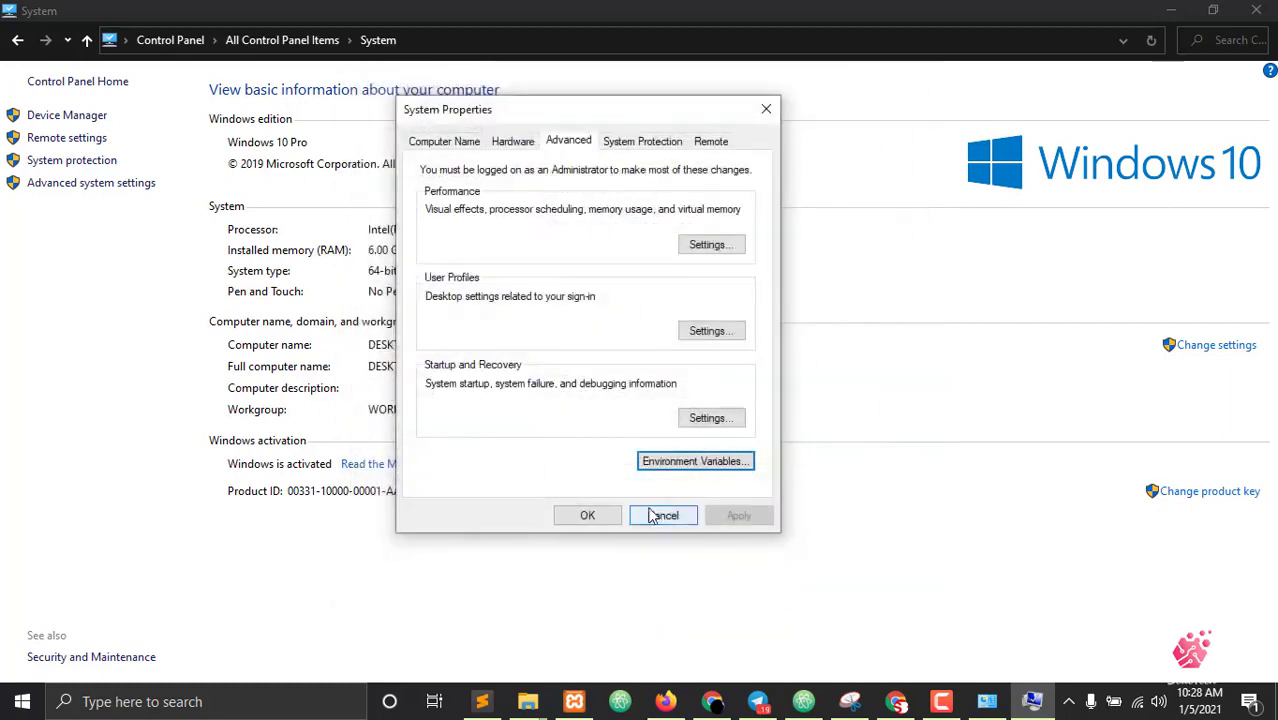
click(600, 515)
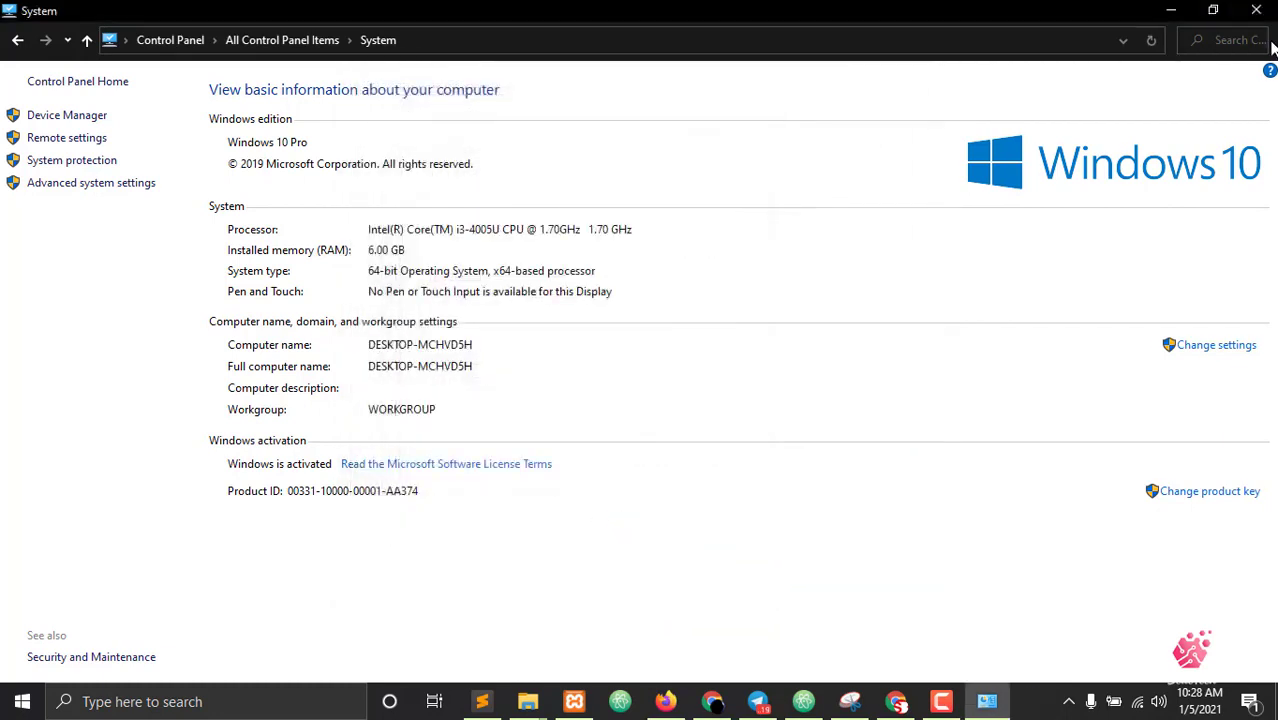
click(1256, 10)
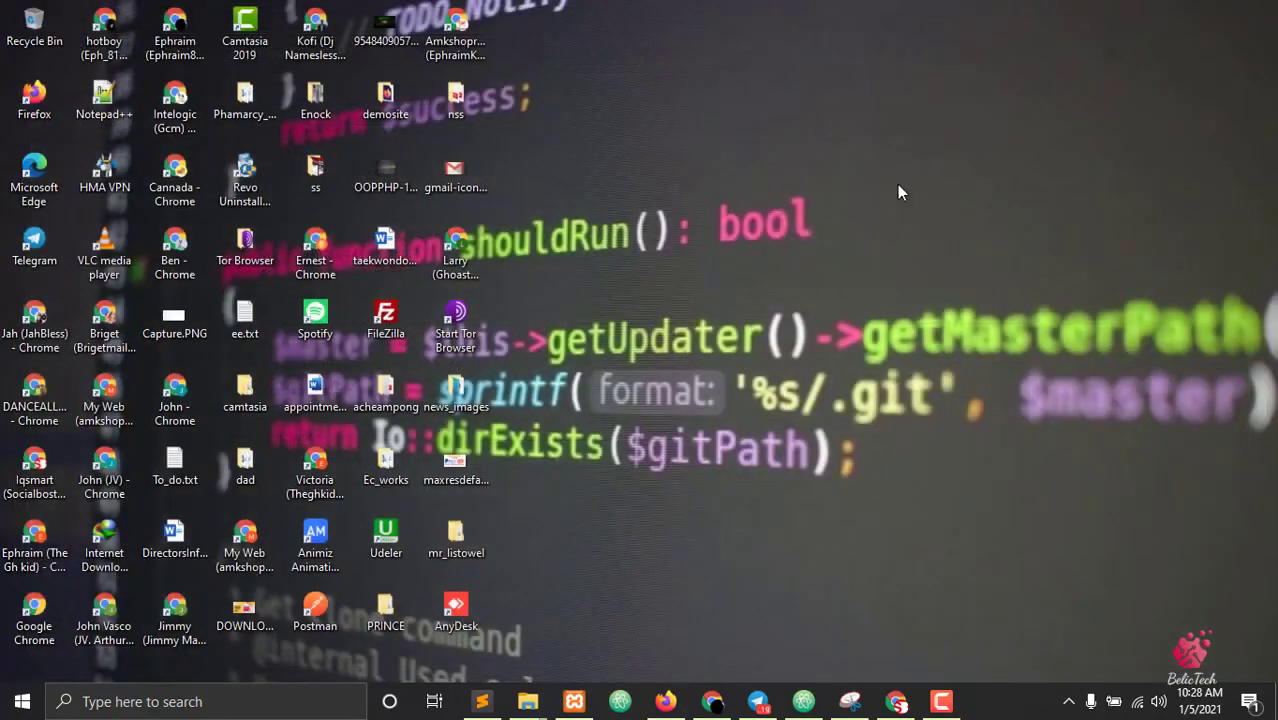
Step: Run cmd to open Command Prompt, maximize its window and enlarge the text
right_click(684, 80)
click(748, 131)
key(super+r)
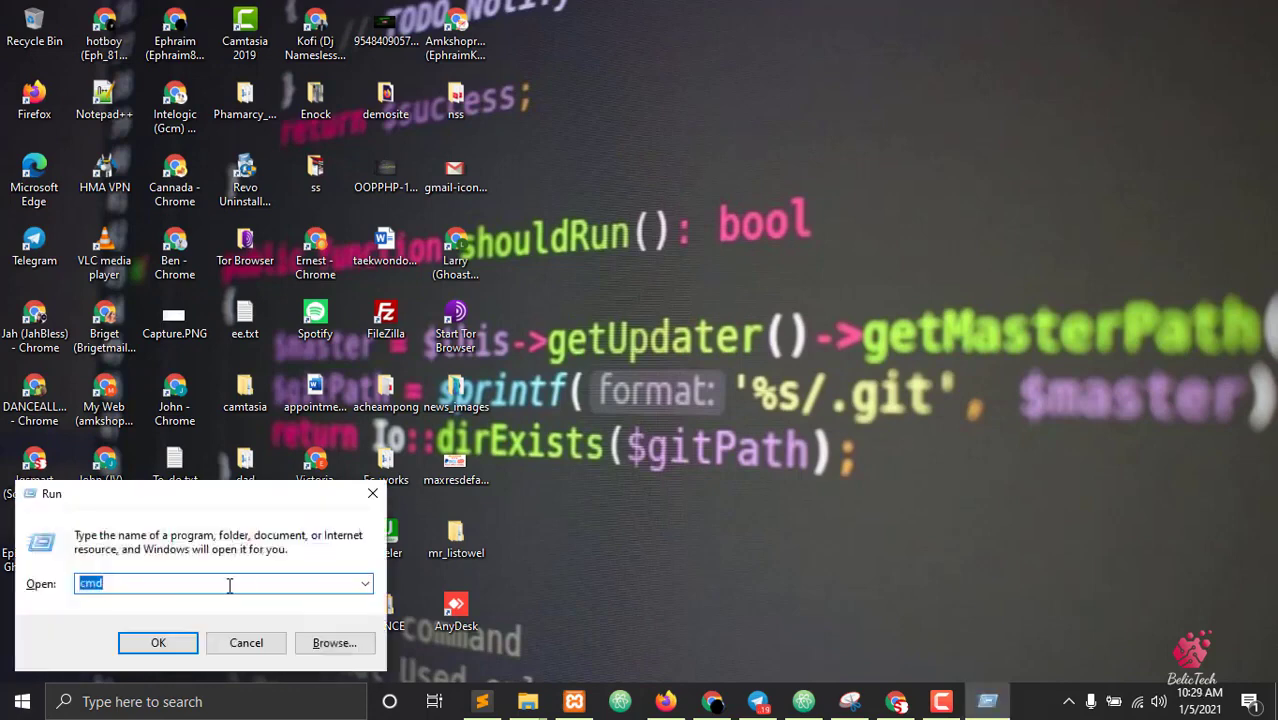
click(161, 641)
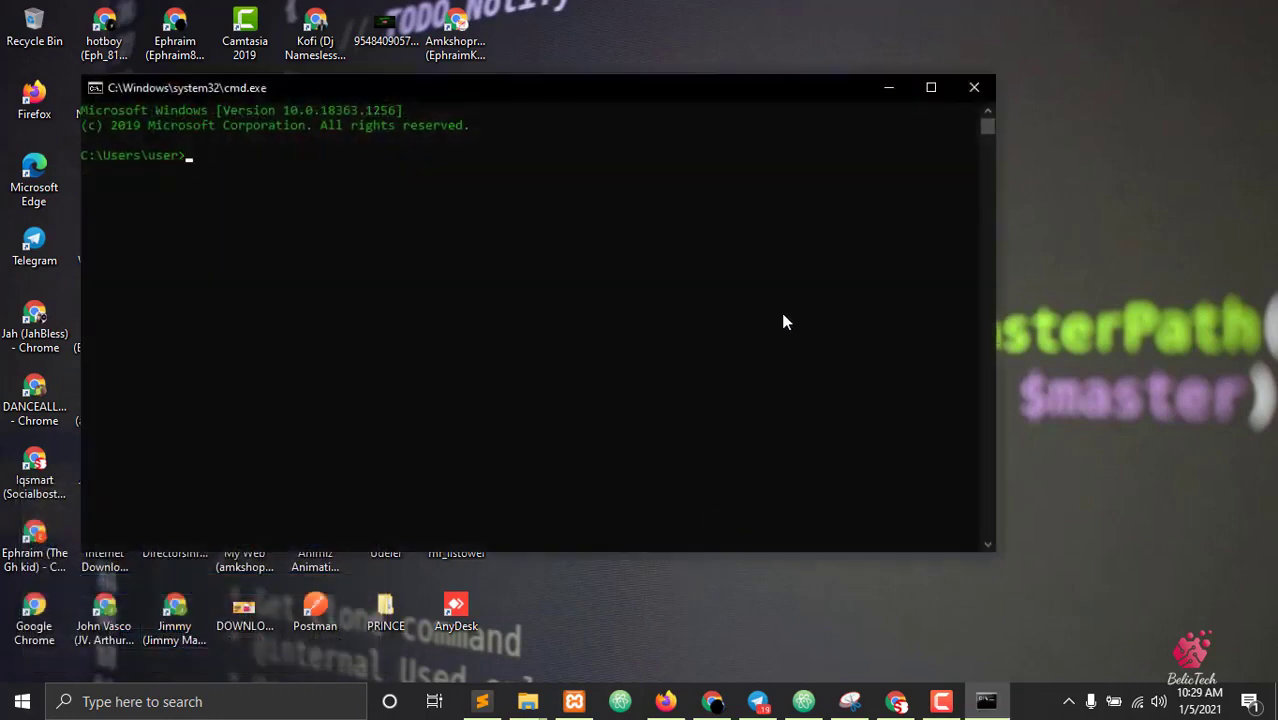
ctrl+scroll(745, 324, up, 5)
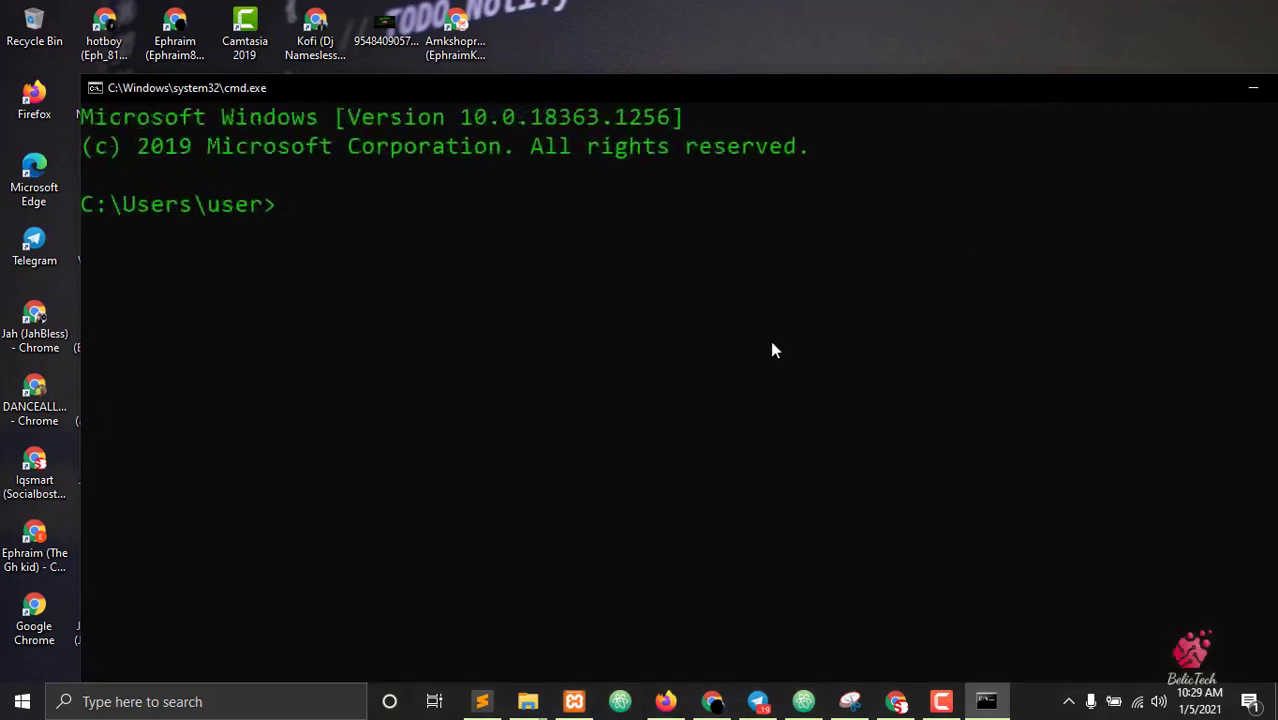
double_click(1094, 92)
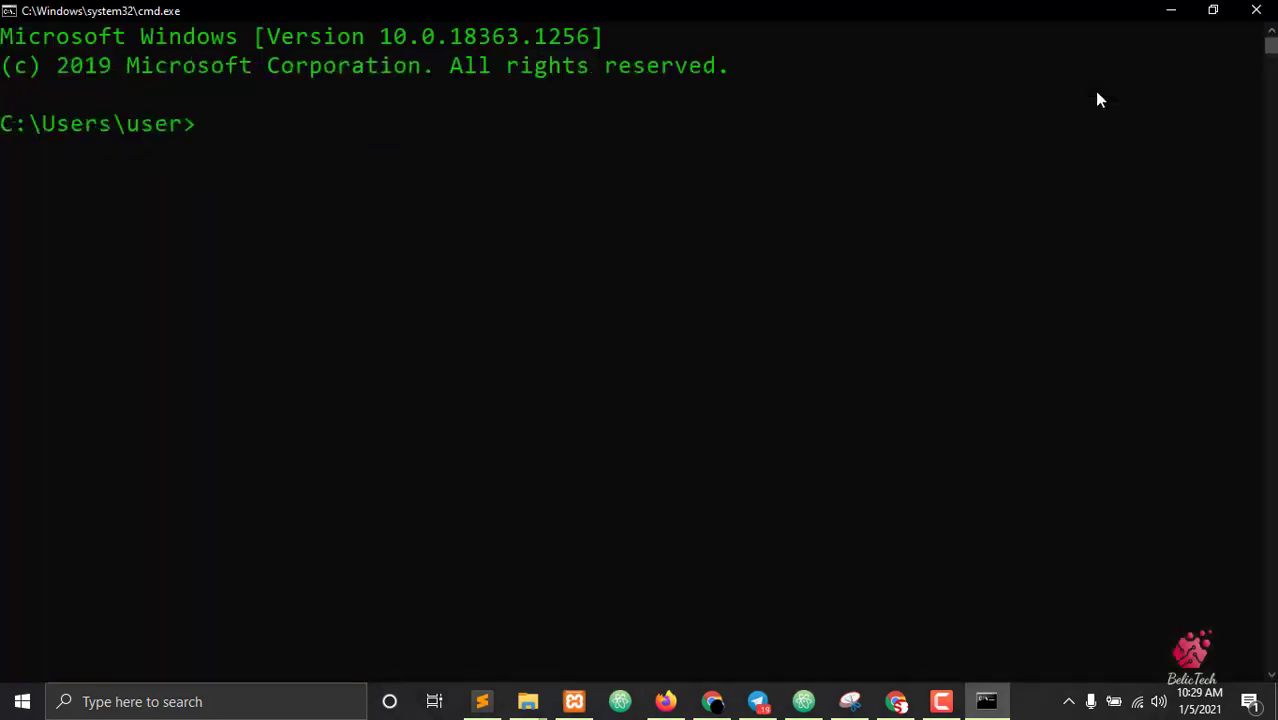
ctrl+scroll(616, 322, up, 1)
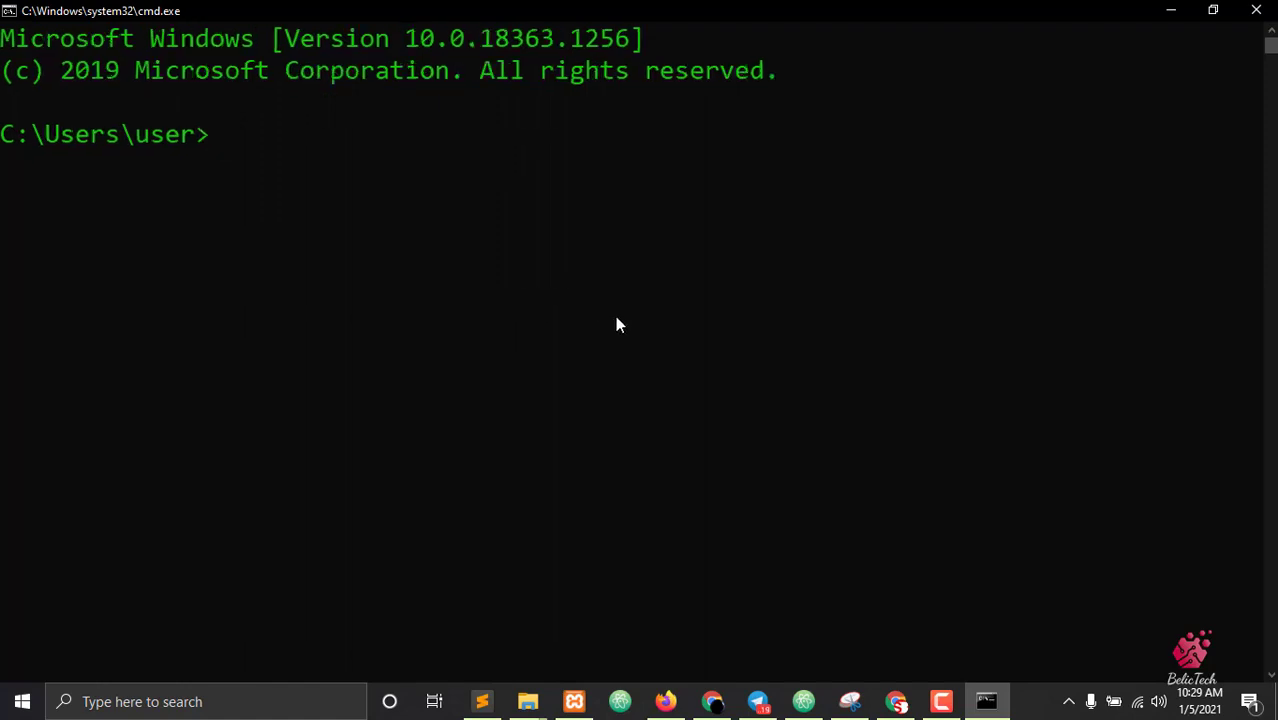
Step: Connect to the local MySQL server with mysql -u root -p -h 127.0.0.1, leaving the password prompt blank
text(mysql -)
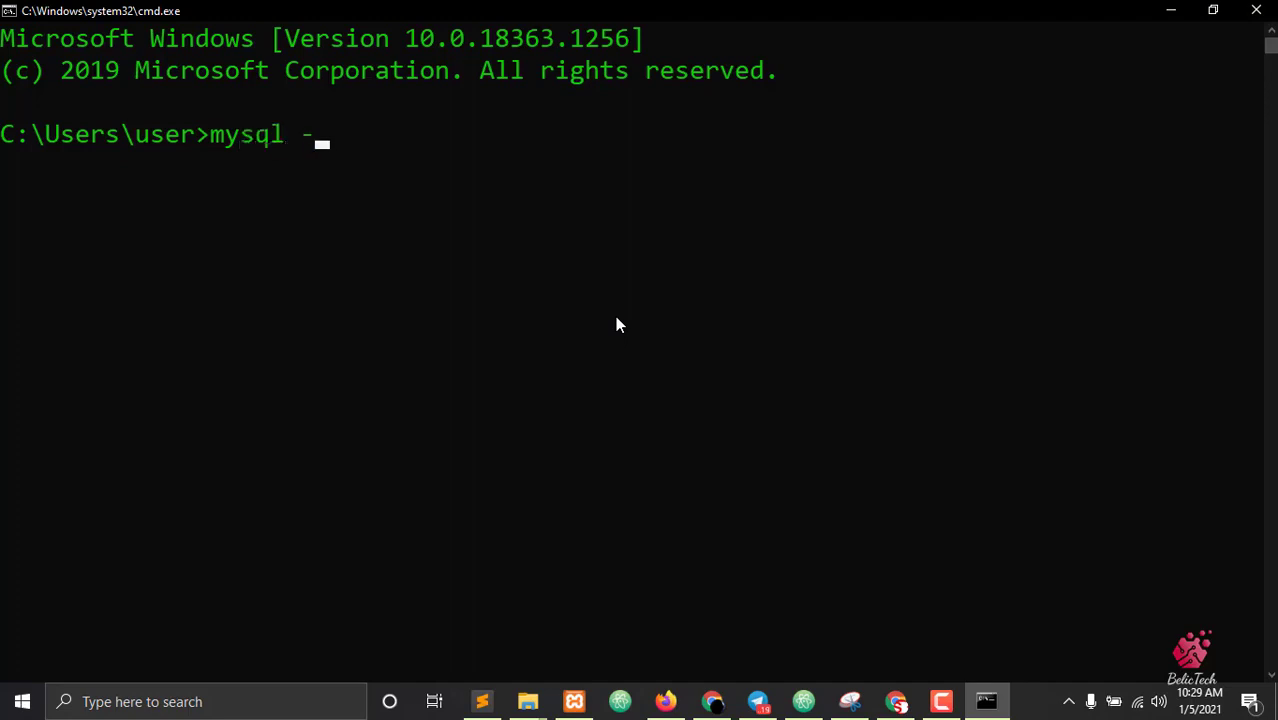
text(u root -p)
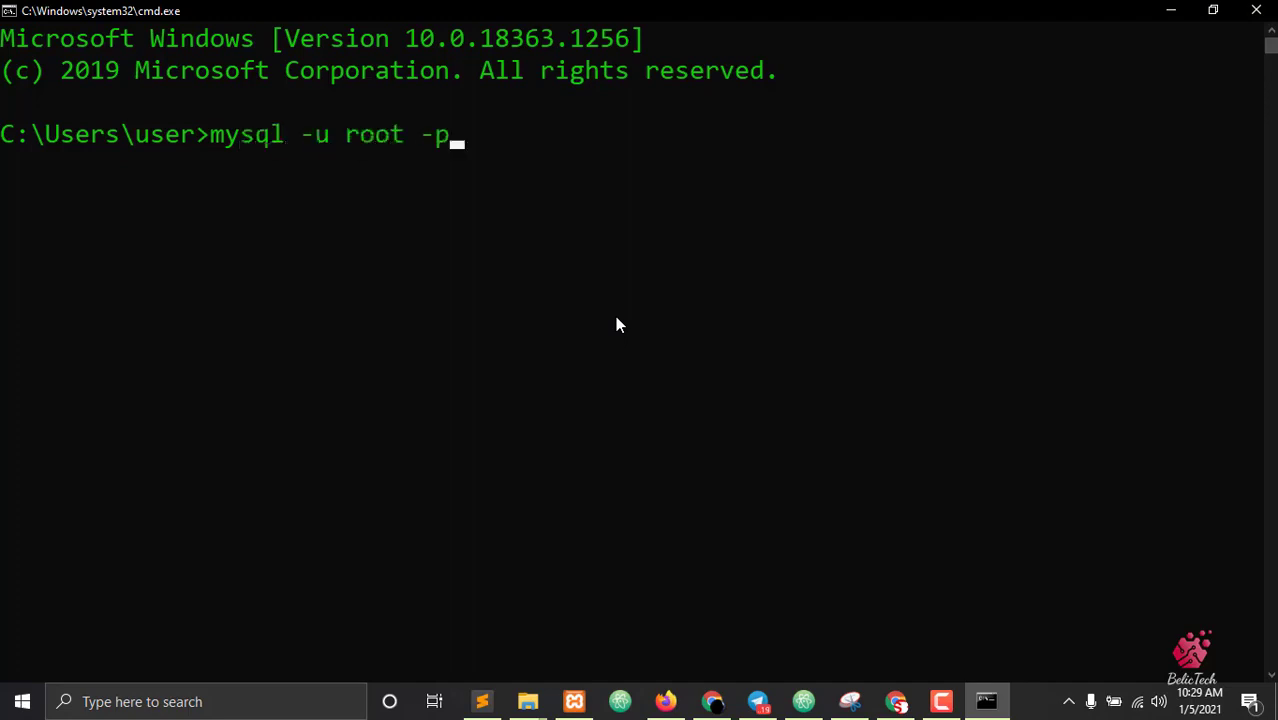
text( -h 127.0.0.1)
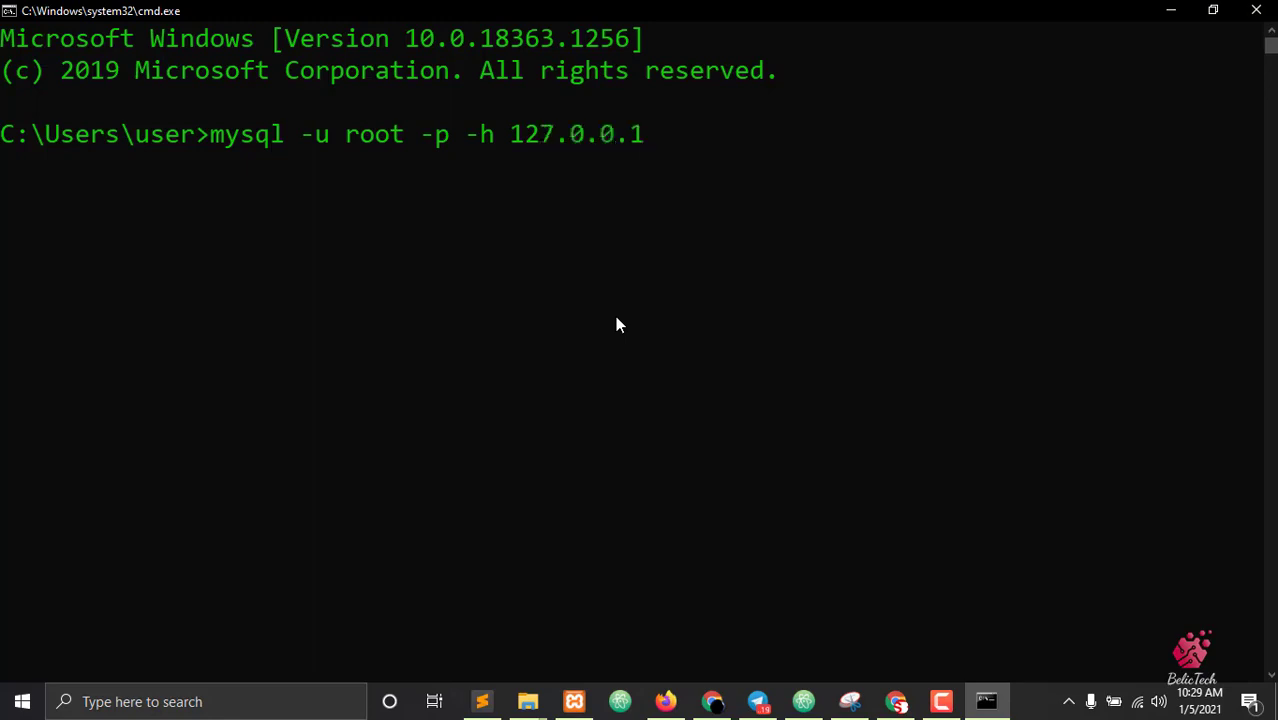
ctrl+scroll(616, 320, up, 1)
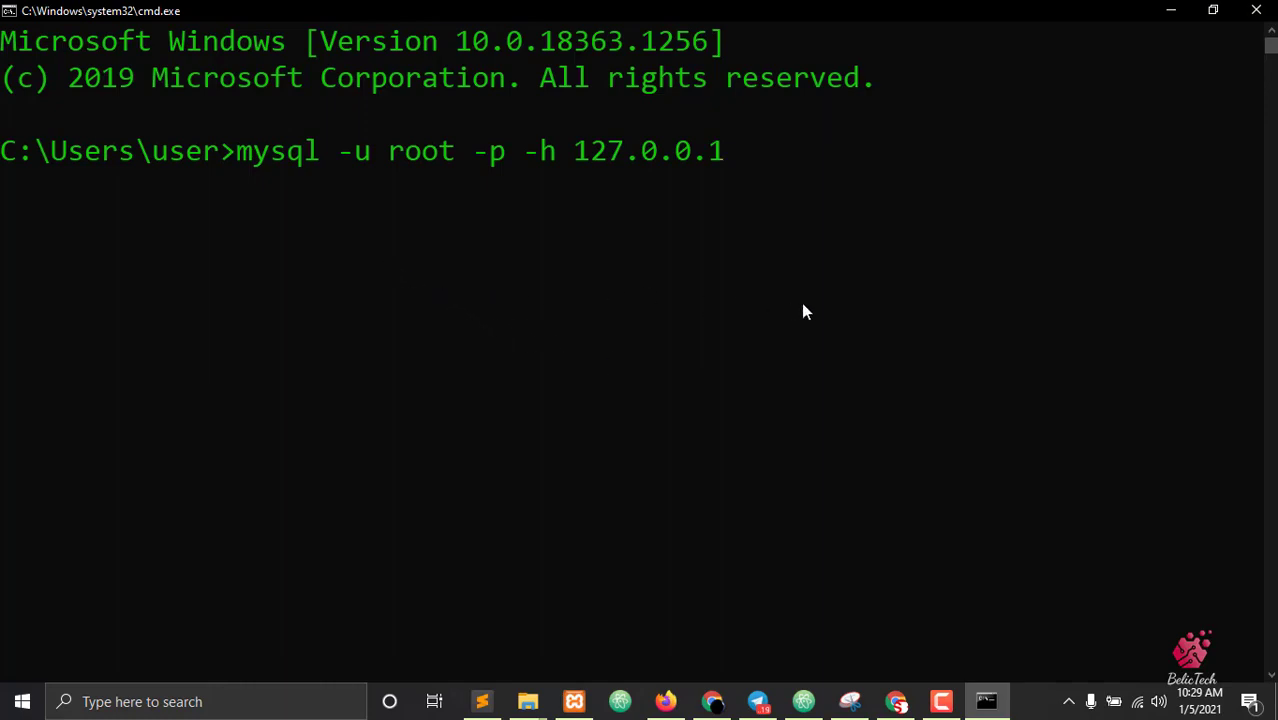
key(Return)
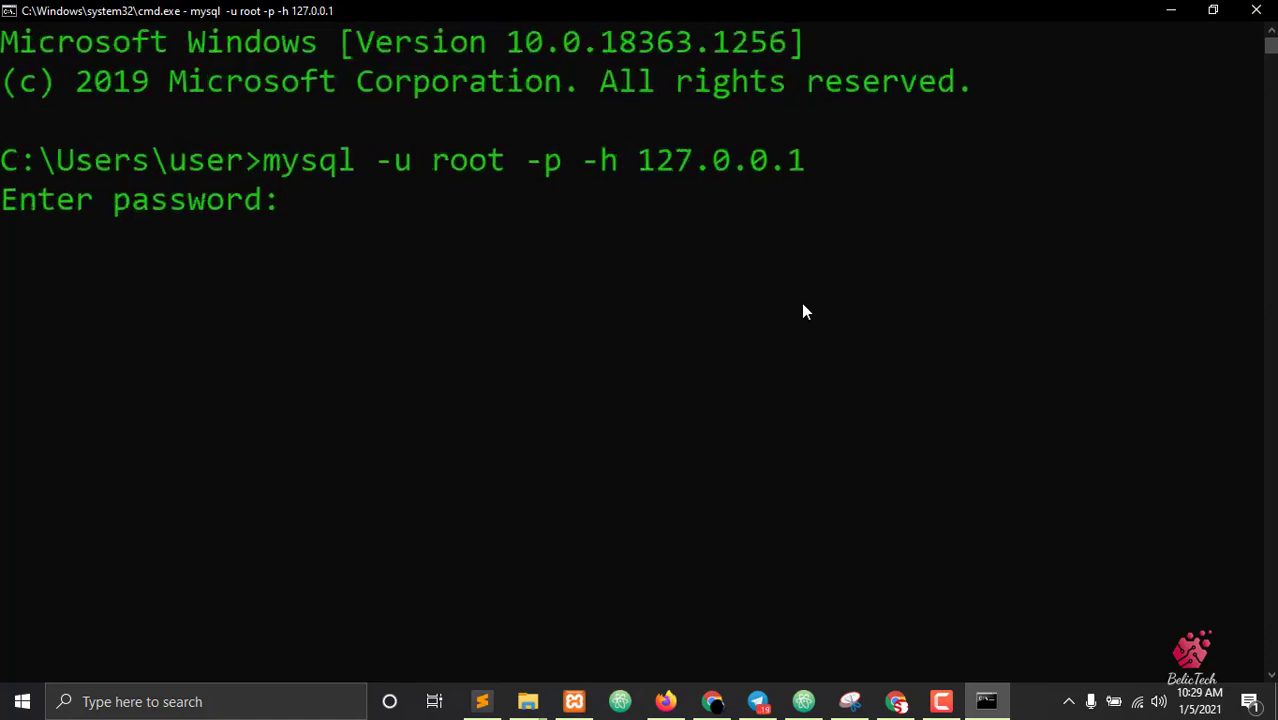
key(Return)
scroll(798, 305, down, 2)
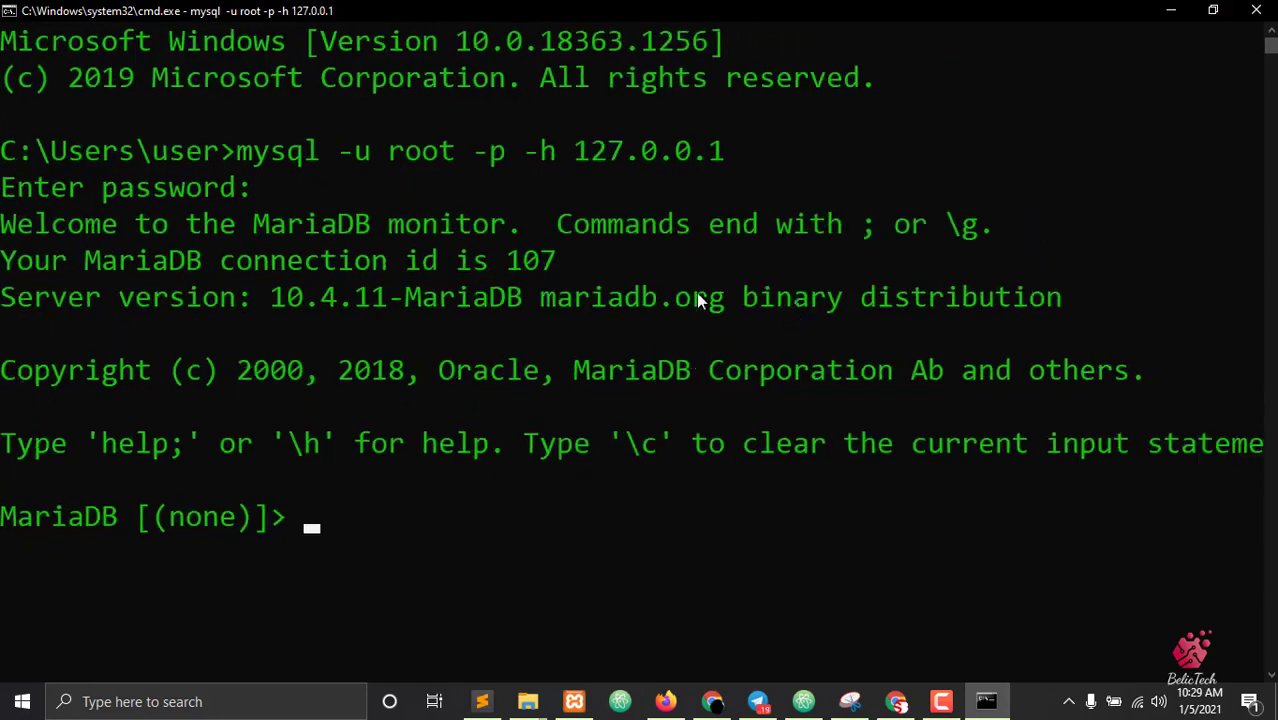
scroll(696, 292, down, 1)
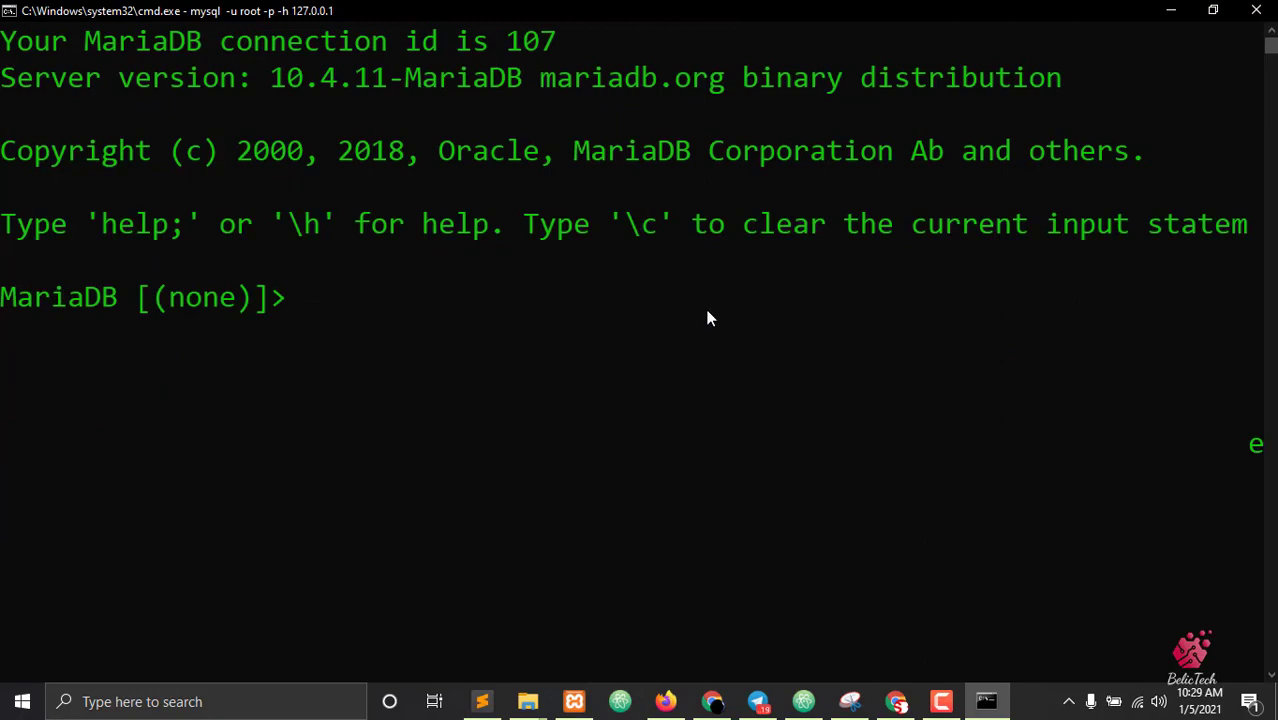